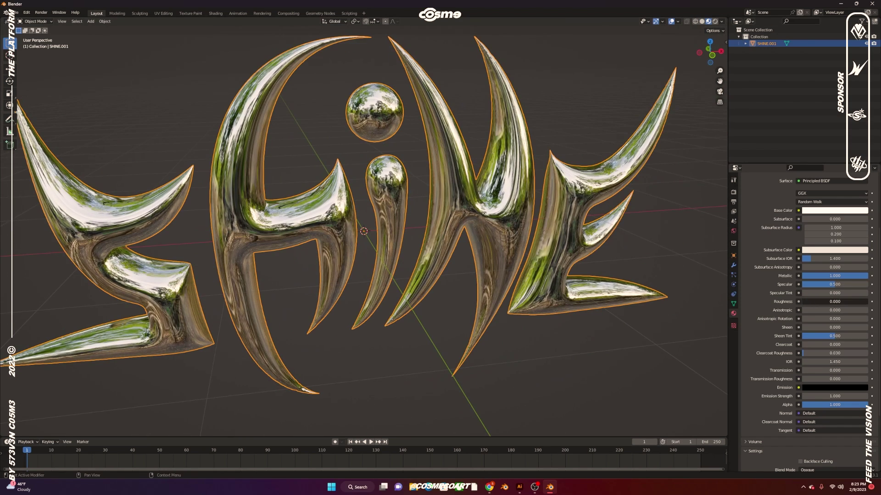
left_click(799, 301)
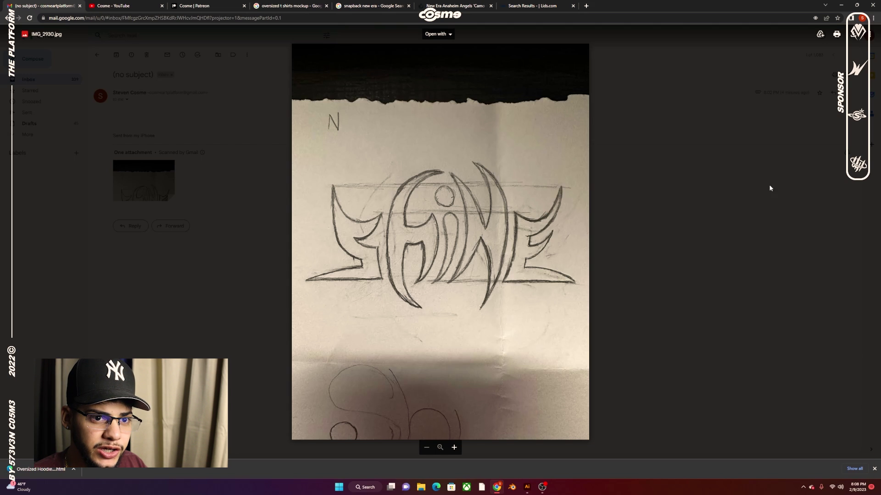
Download the emailed sketch IMG_2930.jpg, switch to Illustrator and create a new 18 x 18 in CMYK document.
left_click(852, 36)
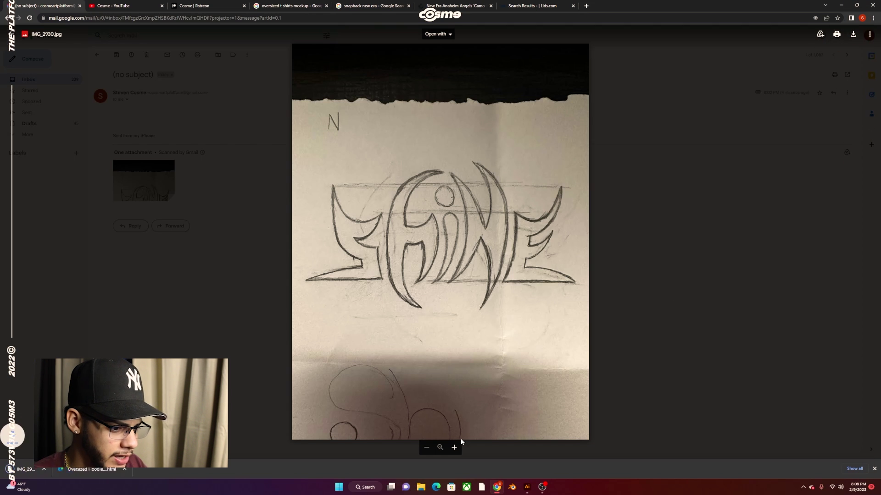
left_click(527, 488)
left_click(26, 52)
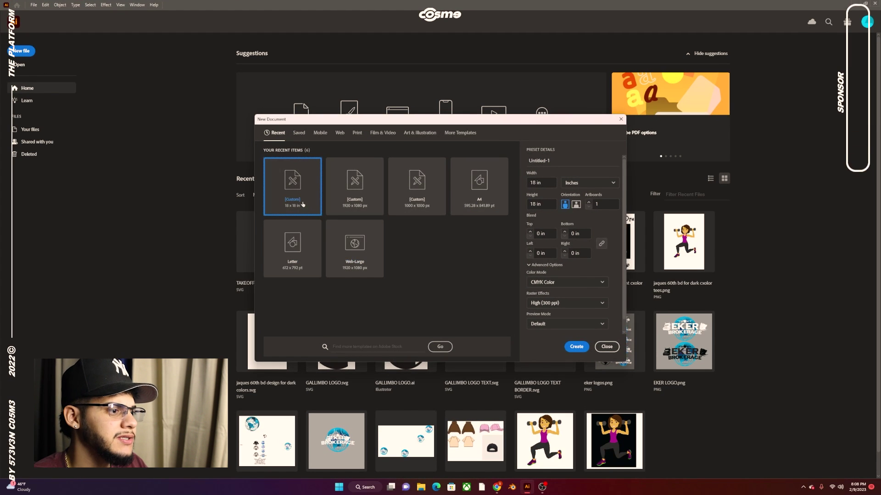
left_click(584, 349)
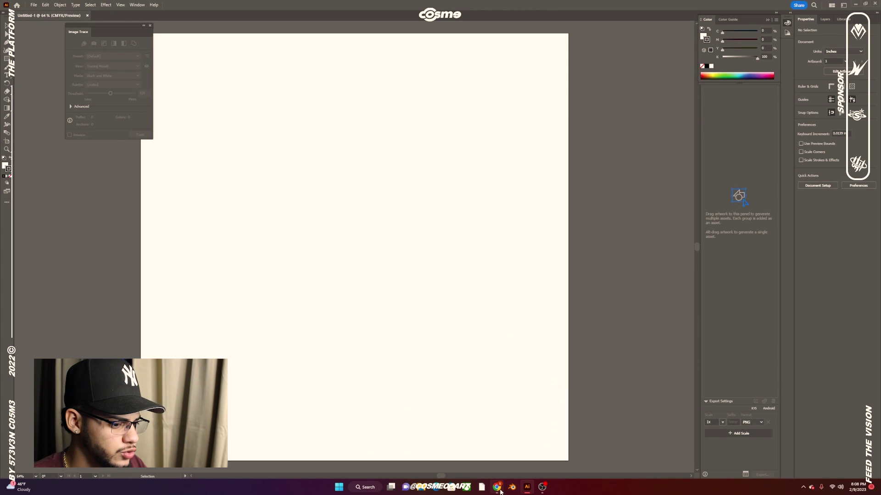
Bring the downloaded sketch IMG_2930.jpg from the browser into the new Illustrator document.
left_click(499, 489)
left_click_drag(34, 475, 388, 246)
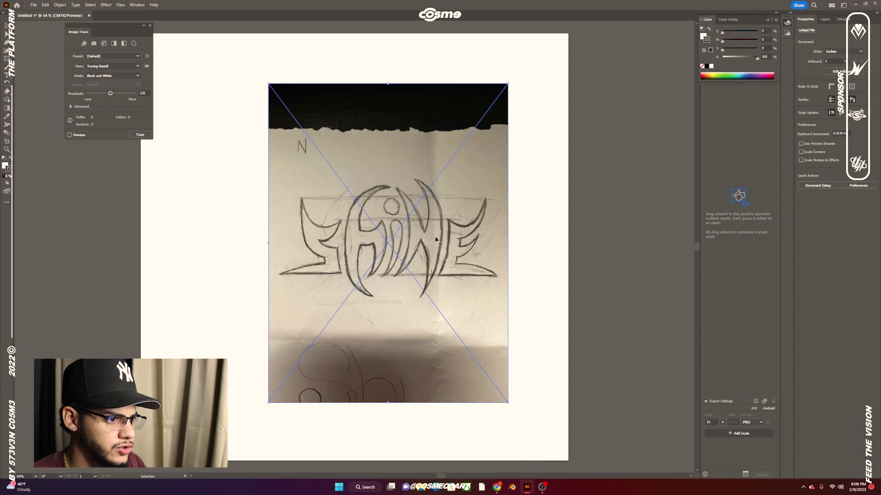
key("ctrl+minus")
key("ctrl+minus")
key("ctrl+minus")
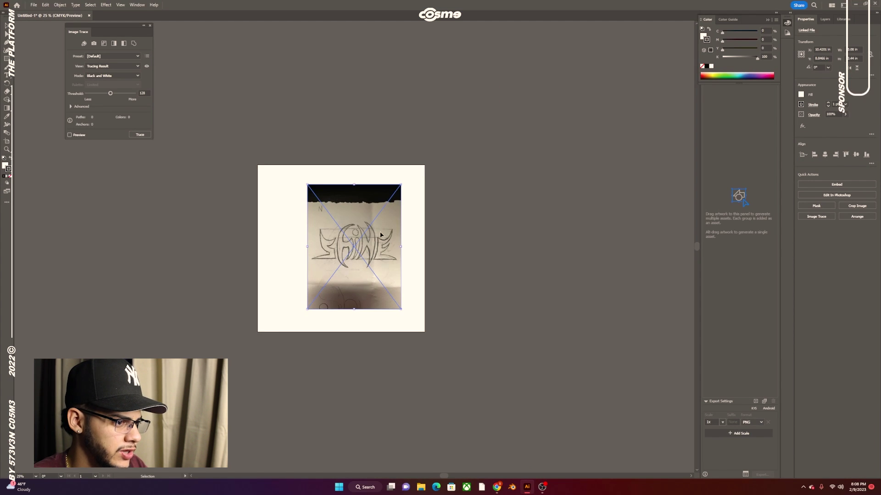
left_click(33, 5)
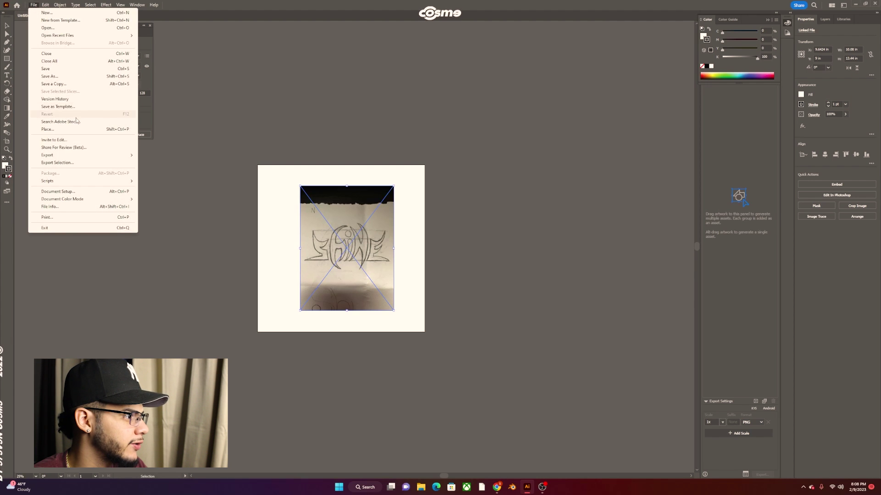
left_click(68, 130)
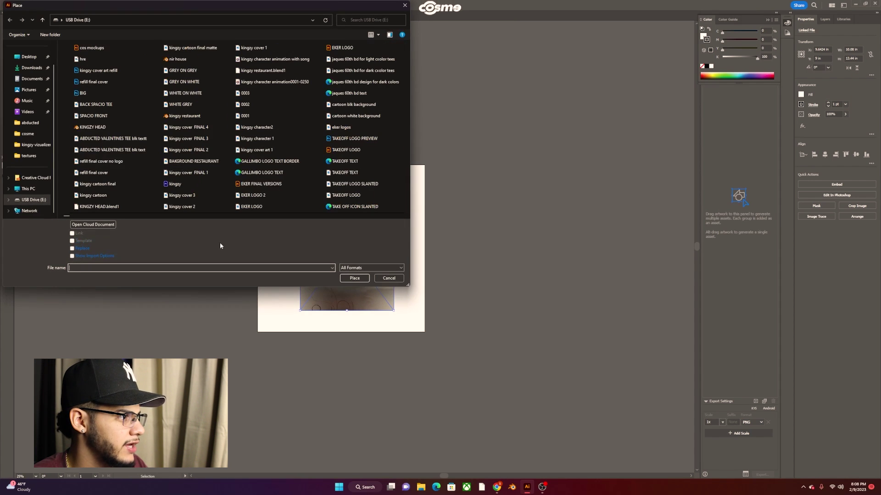
key("Escape")
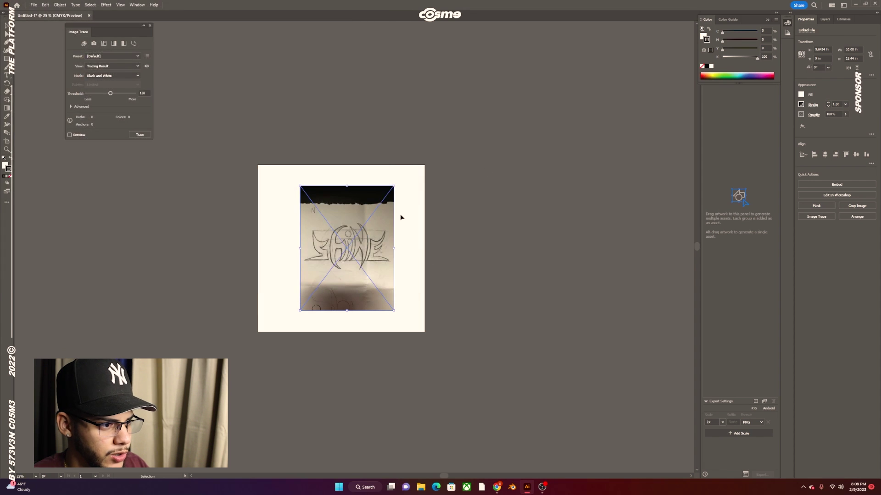
Enlarge the sketch image proportionally and reposition it so the SHINE lettering spans the artboard's width.
mouse_move(393, 186)
left_mouse_down()
mouse_move(459, 119)
mouse_move(451, 112)
mouse_move(463, 123)
mouse_move(472, 106)
mouse_move(454, 140)
mouse_move(465, 118)
mouse_move(529, 76)
mouse_move(441, 127)
mouse_move(458, 130)
mouse_move(507, 78)
left_mouse_up()
left_click_drag(440, 157, 393, 205)
Rename the layer containing the sketch as REFERENCE.
left_click(825, 20)
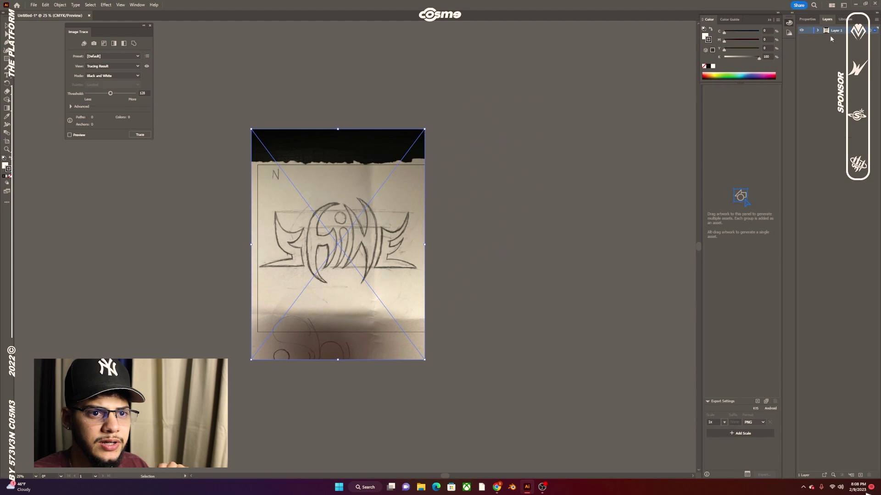
double_click(834, 31)
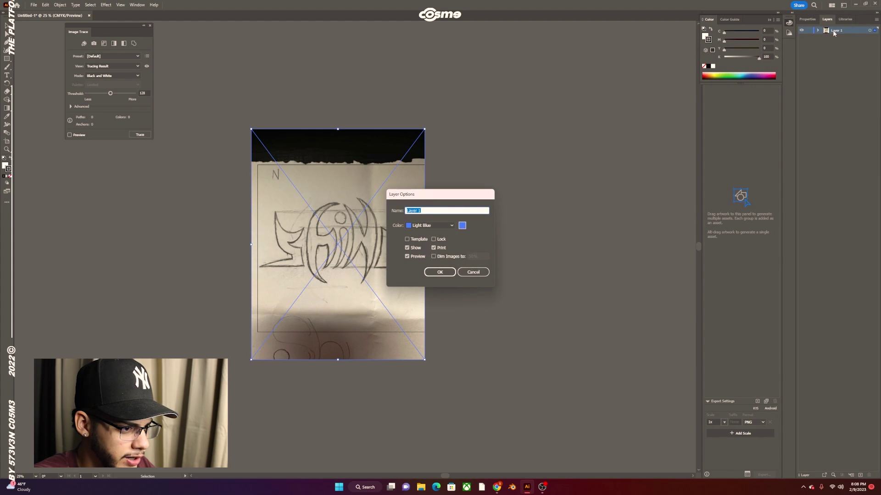
type("REFER")
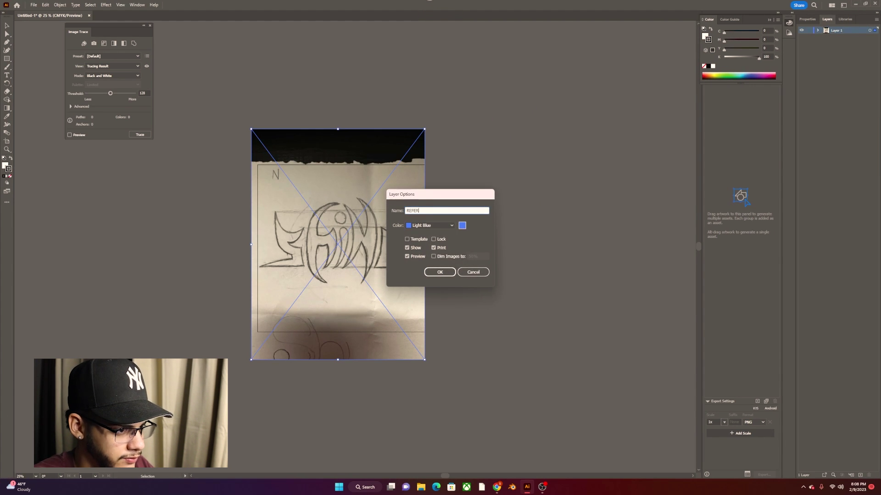
type("ENCE")
key("Return")
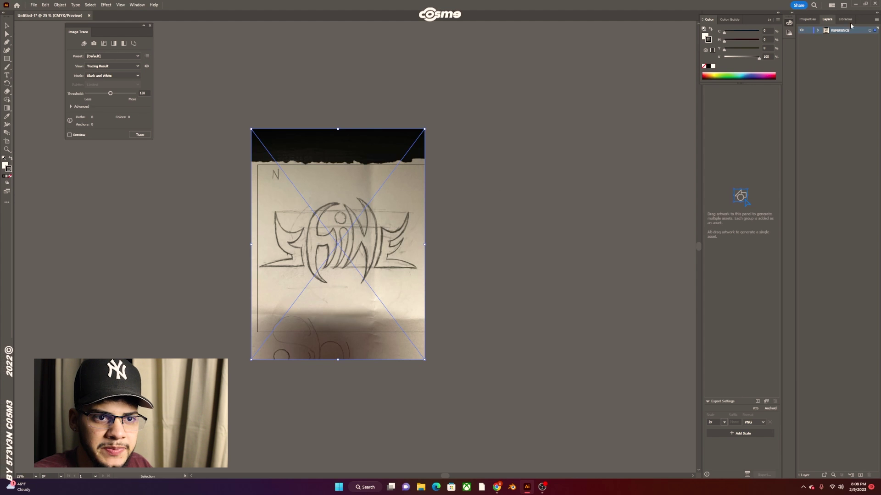
Lower the sketch image's opacity so it serves as a faint tracing reference.
left_click(806, 20)
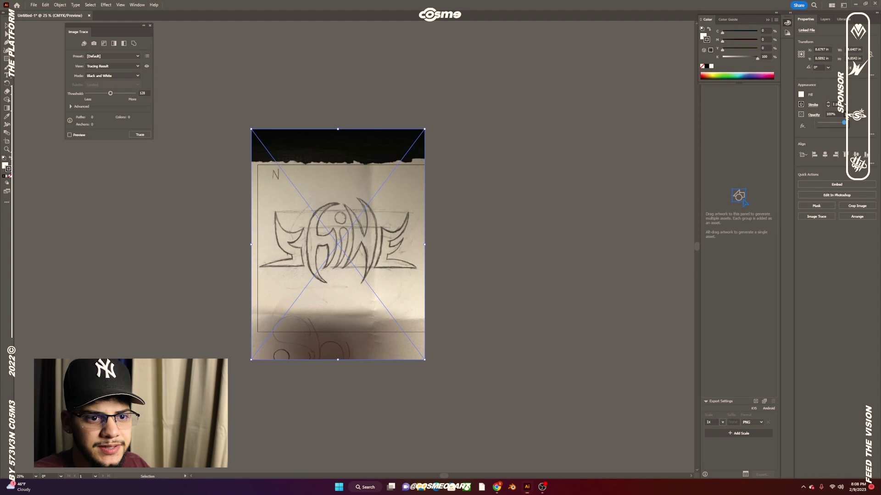
left_click_drag(842, 122, 832, 122)
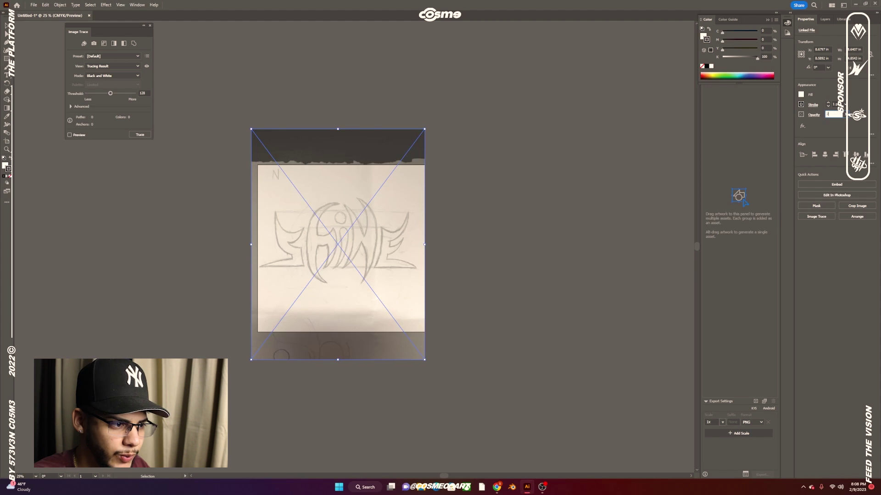
type("0")
key("Return")
Lock the REFERENCE layer, add a new layer above it and activate the Pen tool for tracing the lettering.
left_click(825, 20)
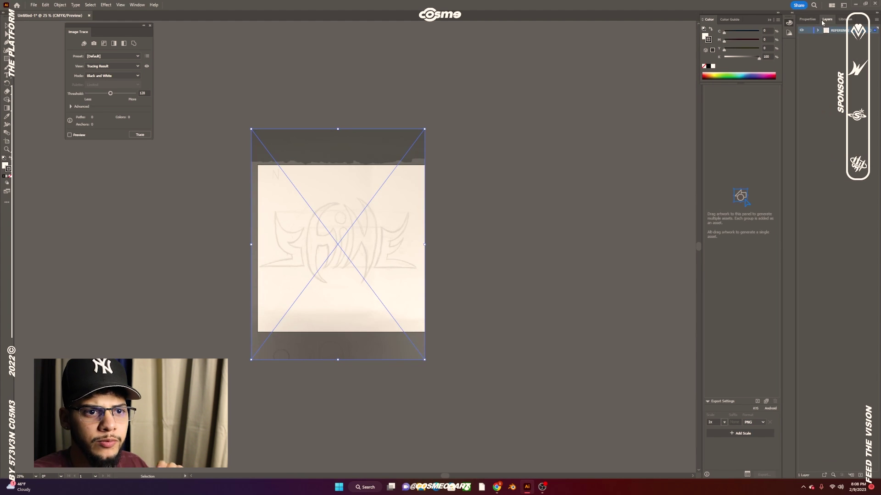
left_click(809, 30)
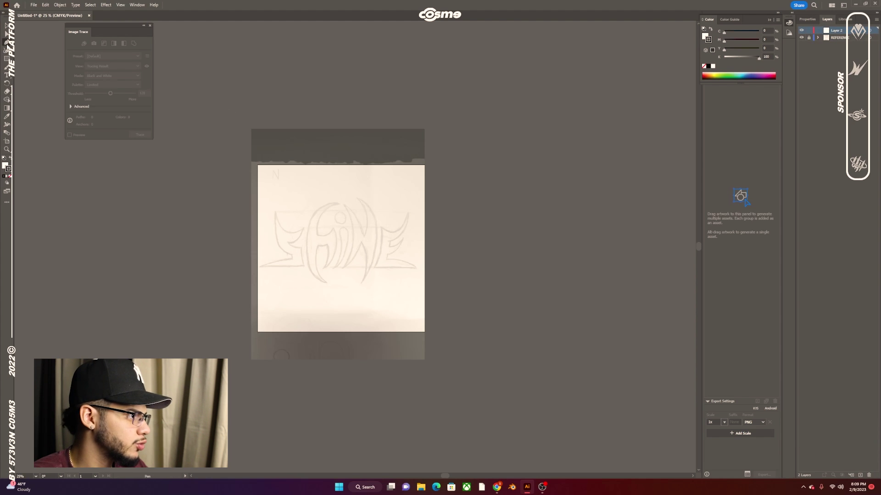
left_click(7, 42)
key("ctrl+plus")
key("ctrl+plus")
key("ctrl+plus")
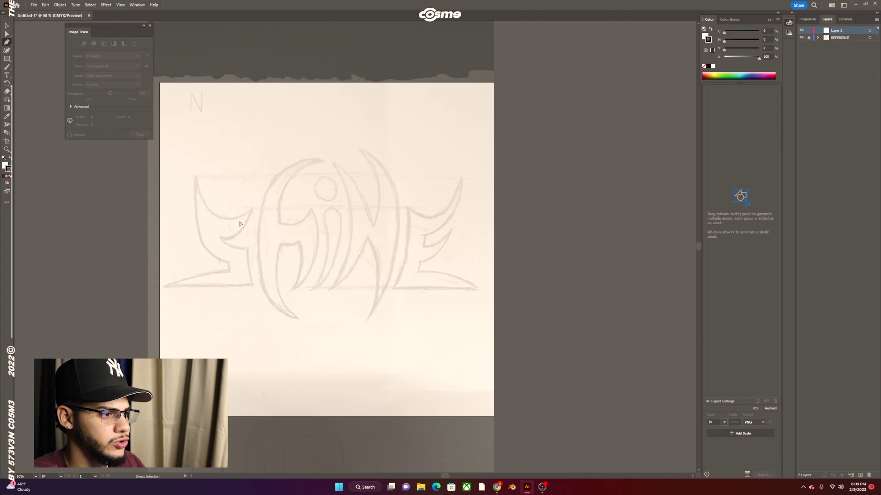
left_click_drag(253, 225, 349, 269)
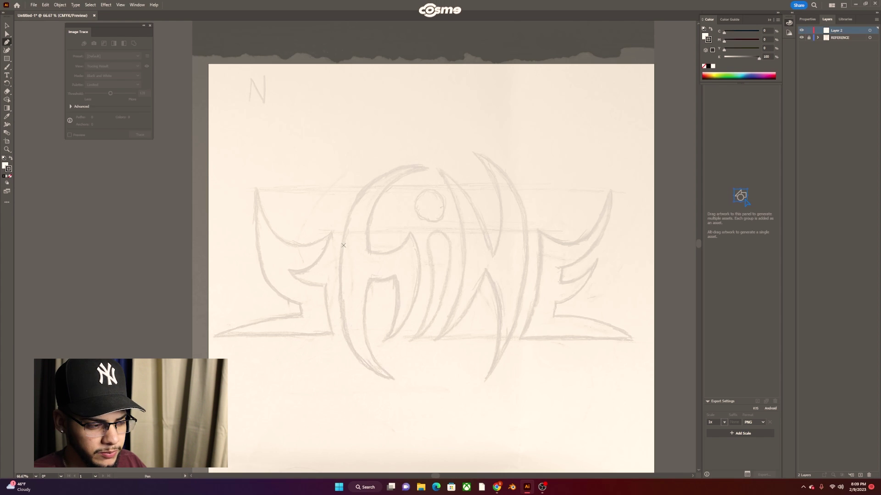
left_click(431, 286)
left_click(266, 286)
key("ctrl+z")
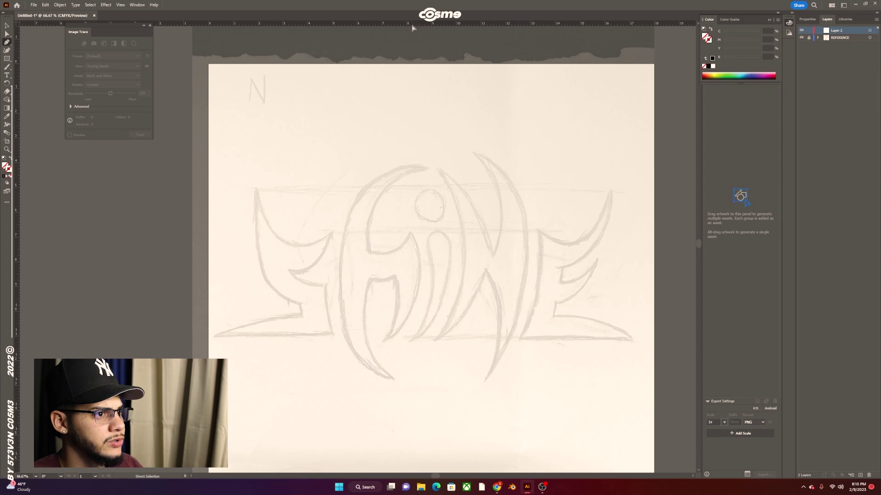
Add a horizontal guide along the baseline of the SHINE lettering.
left_click_drag(412, 27, 421, 335)
key("ctrl+a")
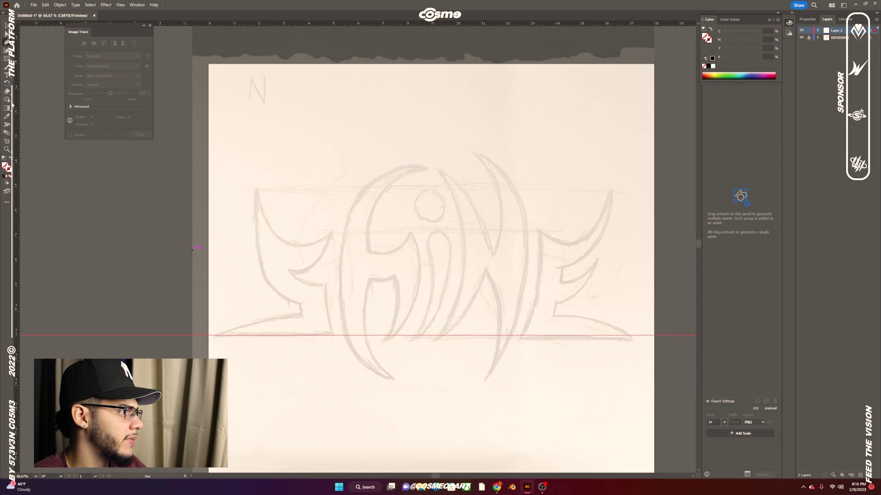
key("ctrl+shift+a")
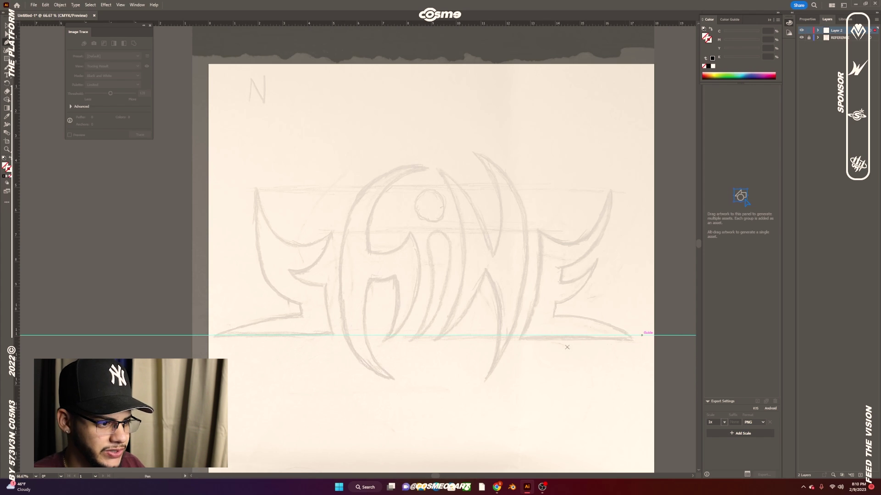
key("ctrl+a")
key("ctrl+shift+a")
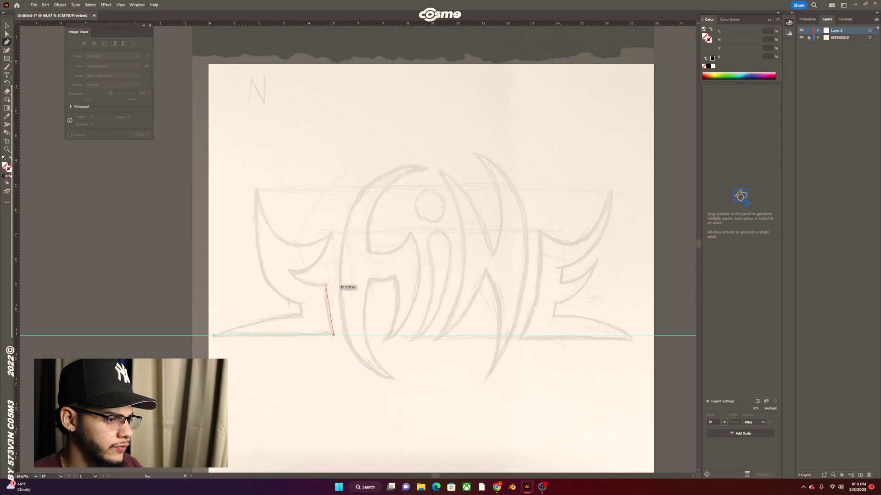
Trace the slightly curved lower right edge of the S upward from the guide with the Pen tool.
left_click(325, 284)
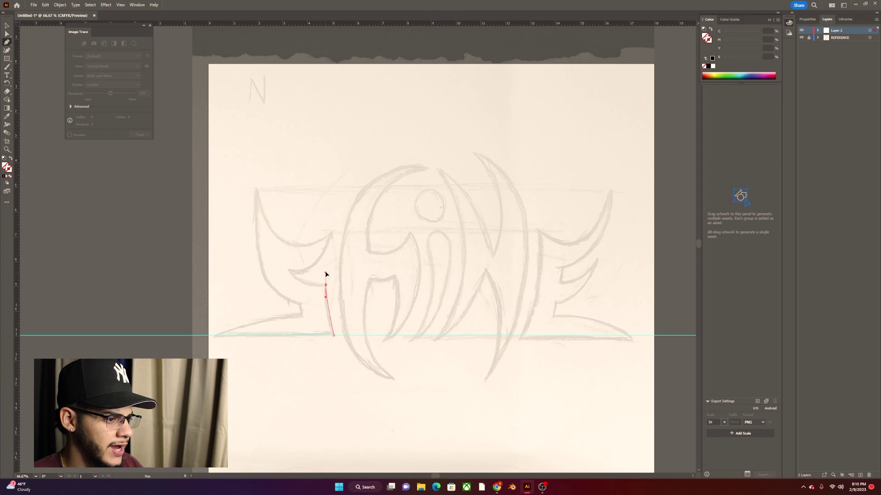
left_click_drag(325, 253, 325, 281)
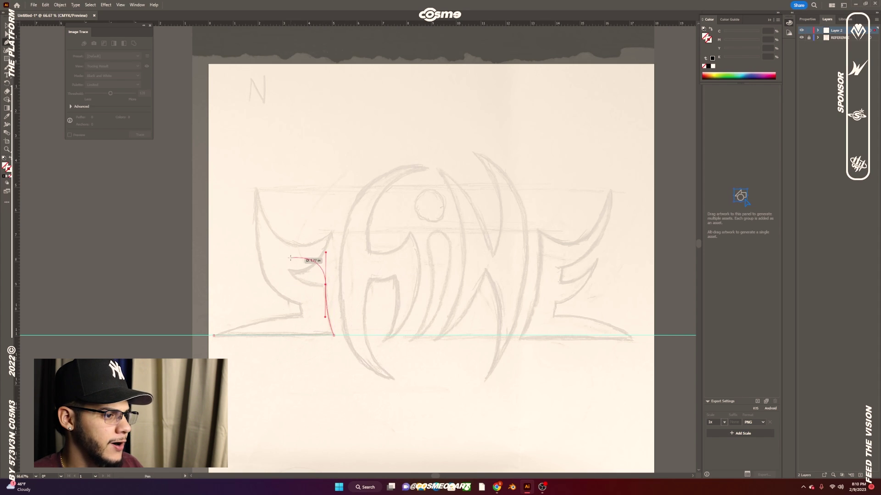
Try to continue the S path with a curve into its middle notch, and undo the misshapen segments.
left_click_drag(355, 220, 389, 229)
left_click_drag(400, 284, 457, 327)
key("ctrl+z")
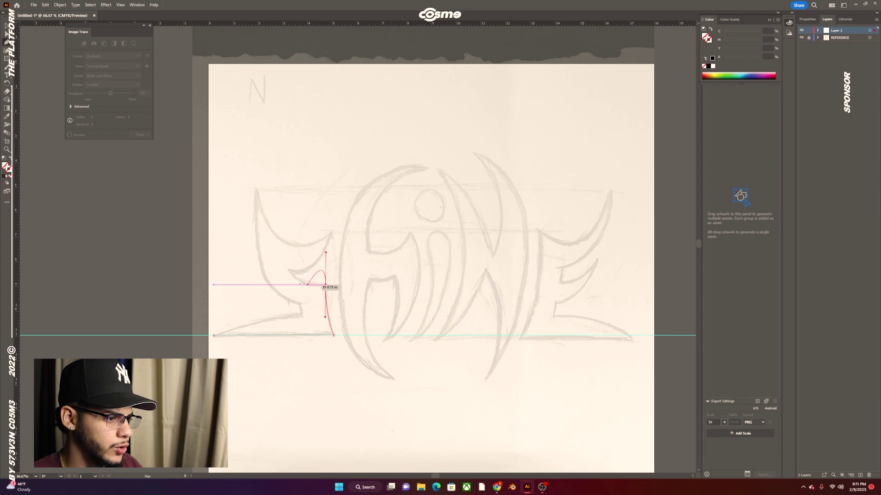
left_click_drag(289, 270, 263, 239)
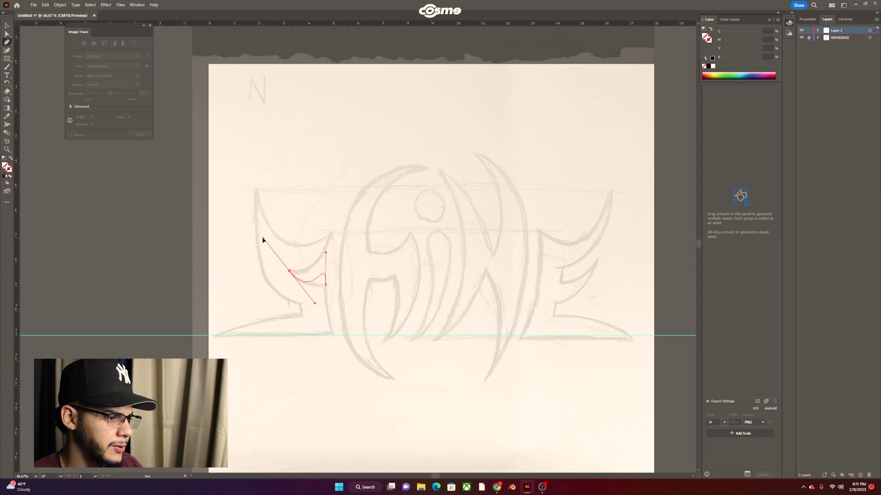
left_click_drag(261, 236, 260, 238)
key("ctrl+z")
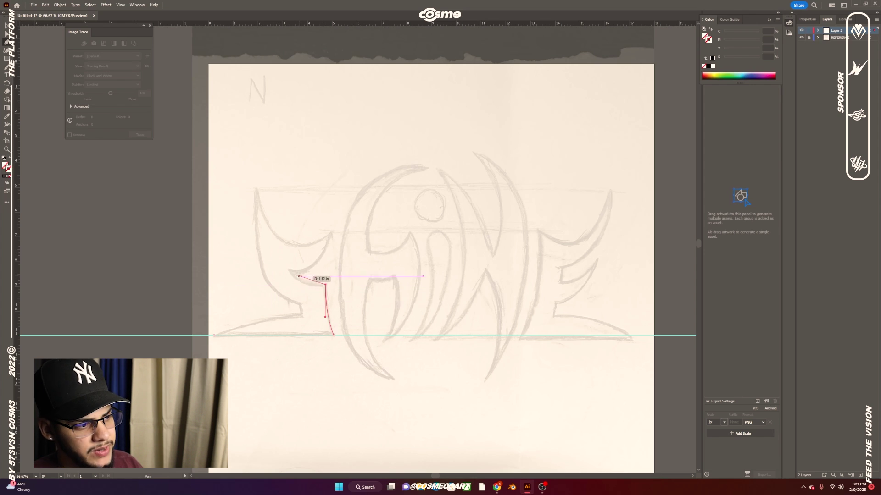
Trace the S through its middle notch, upper right tip and top left tip, with sharp corners between the curves.
left_click_drag(289, 270, 277, 250)
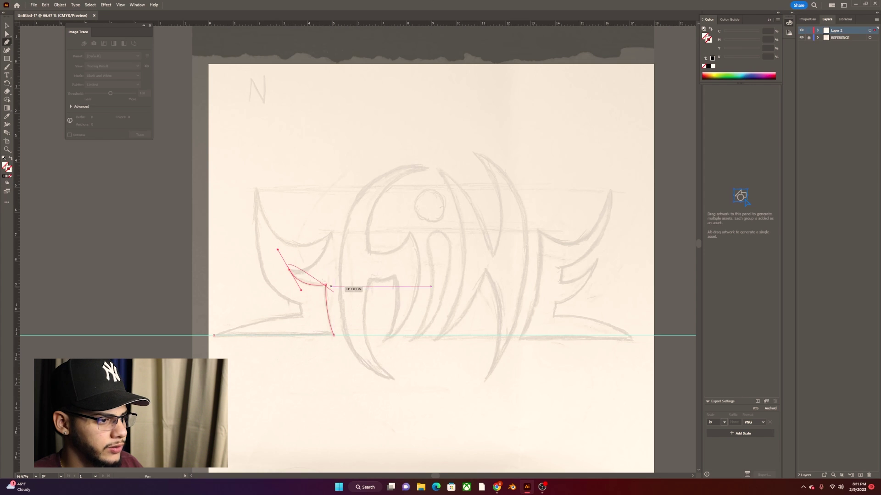
left_click(290, 270)
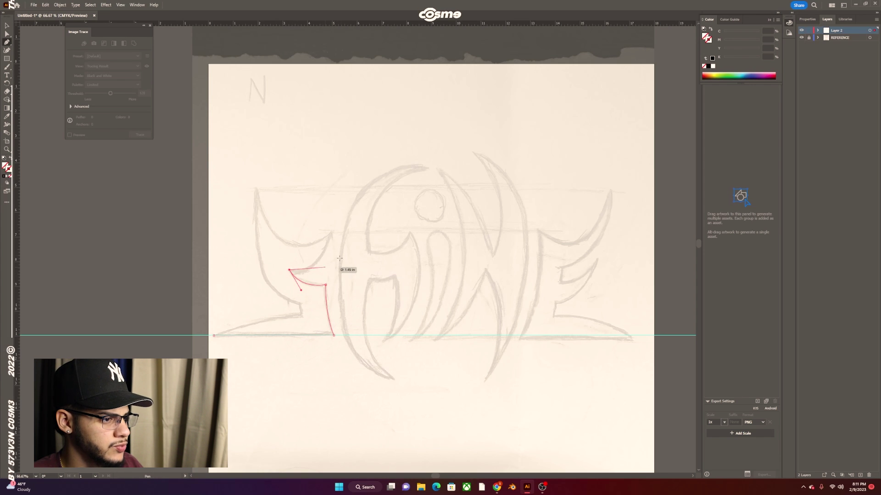
left_click_drag(331, 233, 340, 189)
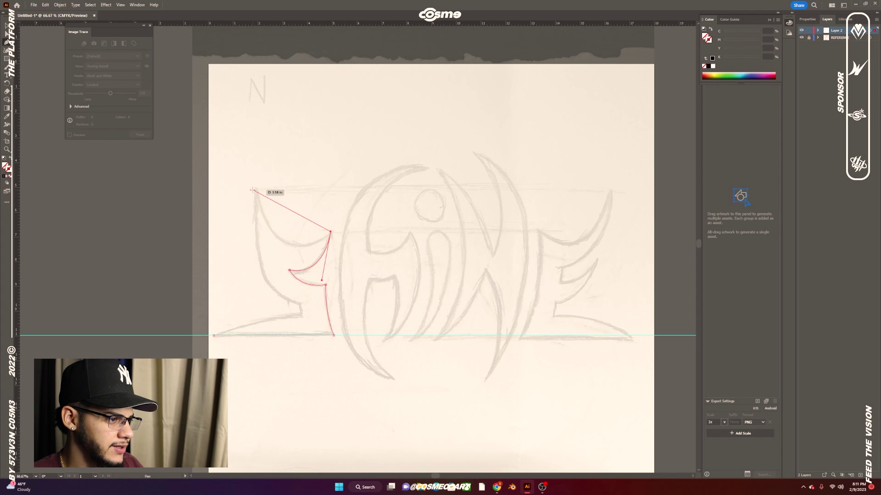
left_click_drag(256, 190, 237, 102)
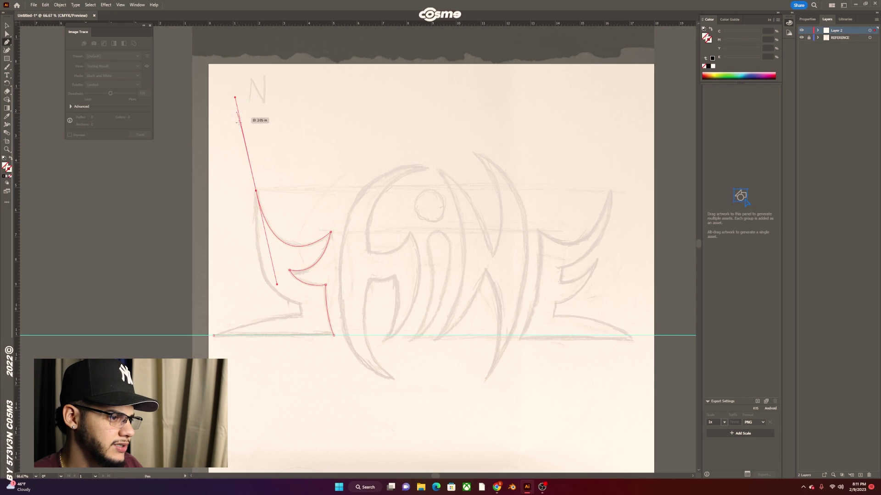
Try to draw the S's outer left edge down from its top tip, and undo the attempt.
left_click_drag(308, 277, 300, 256)
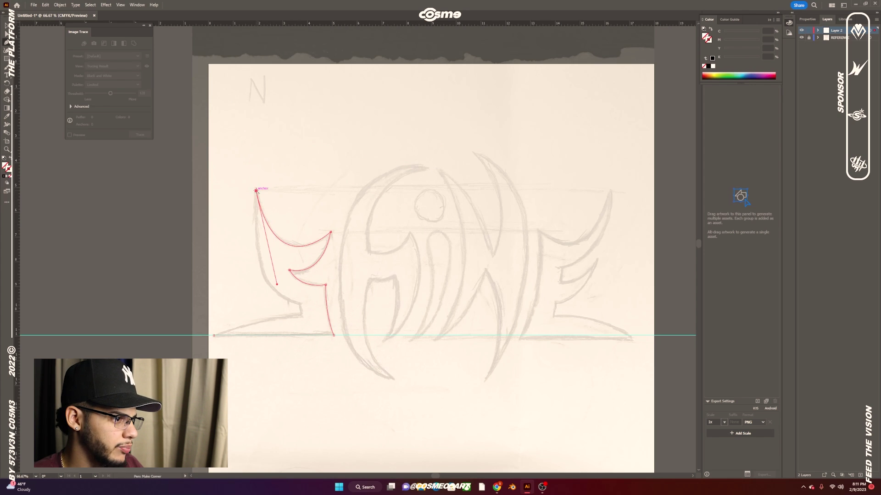
key("ctrl+z")
key("ctrl+z")
key("ctrl+z")
key("ctrl+z")
key("ctrl+z")
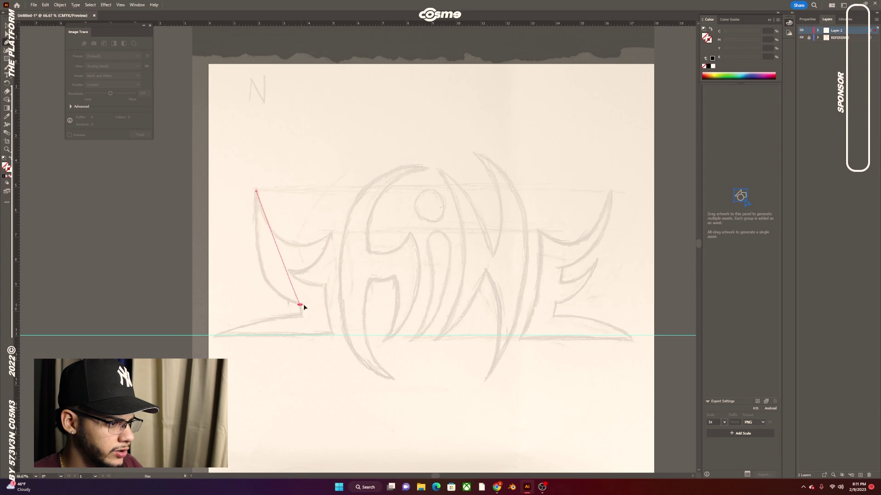
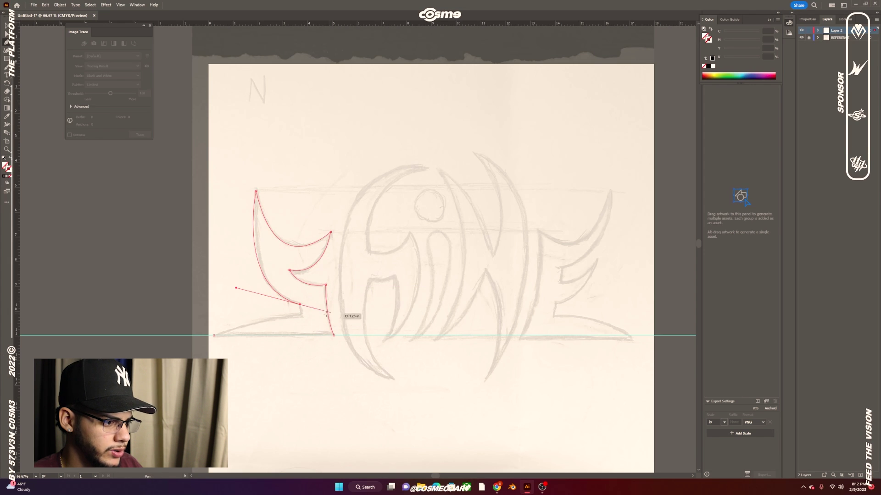
Continue the S path through its lower inner notch to the bottom left tip, closing the outline along the baseline.
left_click(302, 317, "ctrl")
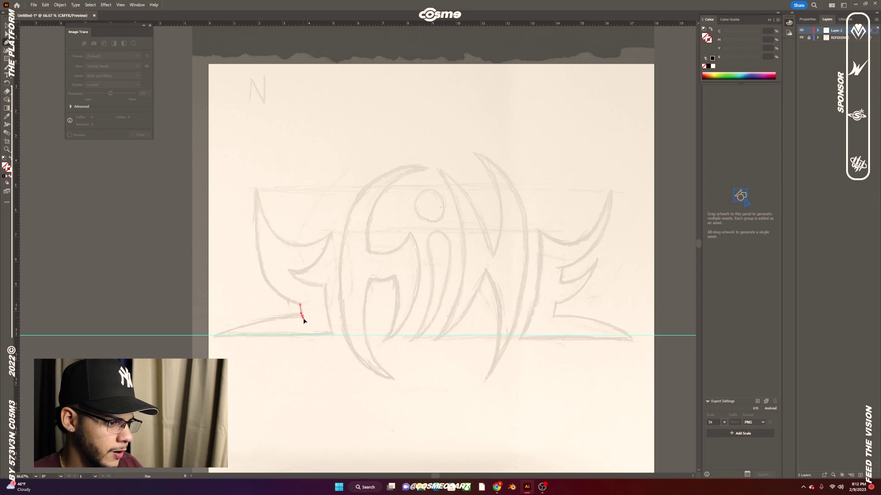
left_click(301, 316, "ctrl")
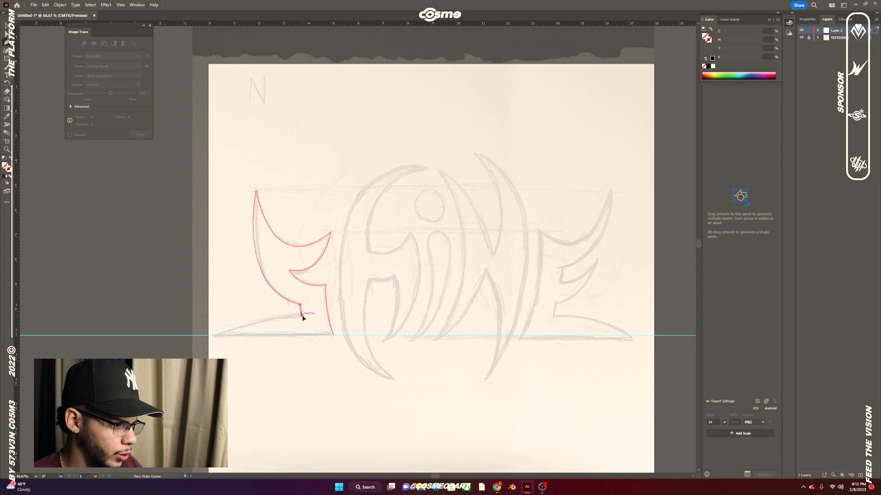
left_click_drag(213, 337, 169, 354)
key("v")
left_click(146, 220)
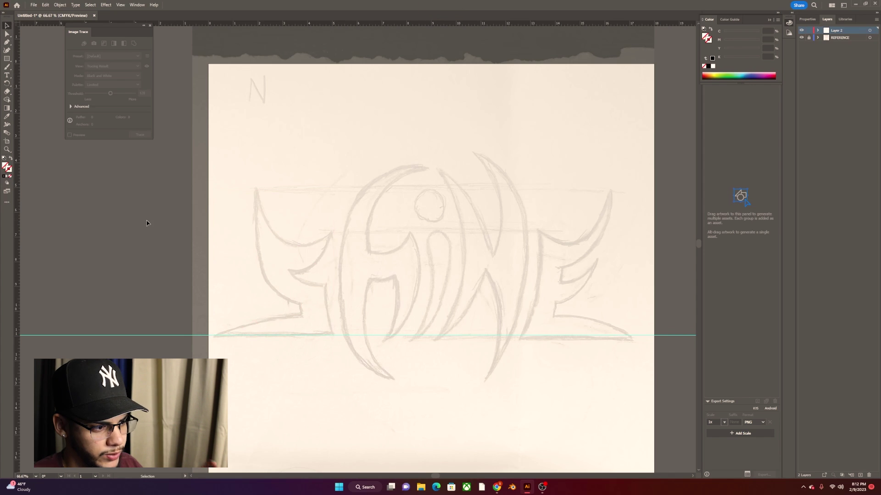
Fill the traced S shape with solid black and no stroke.
left_click(267, 224)
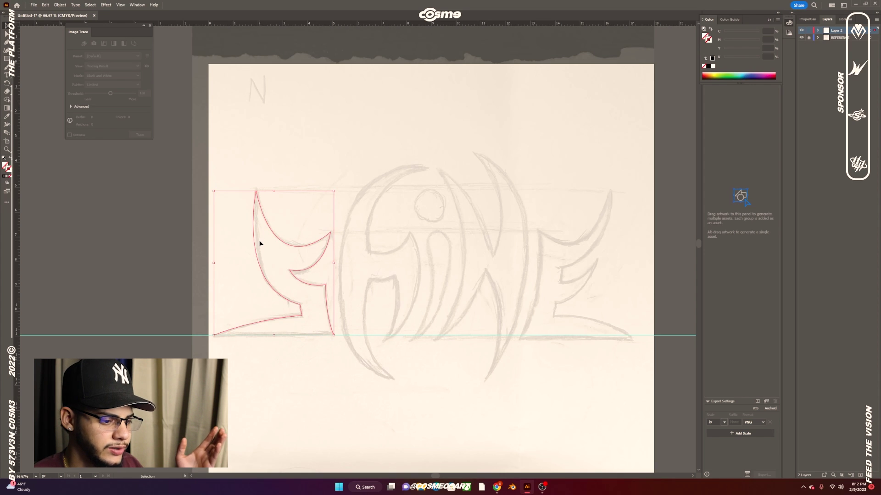
left_click(300, 243)
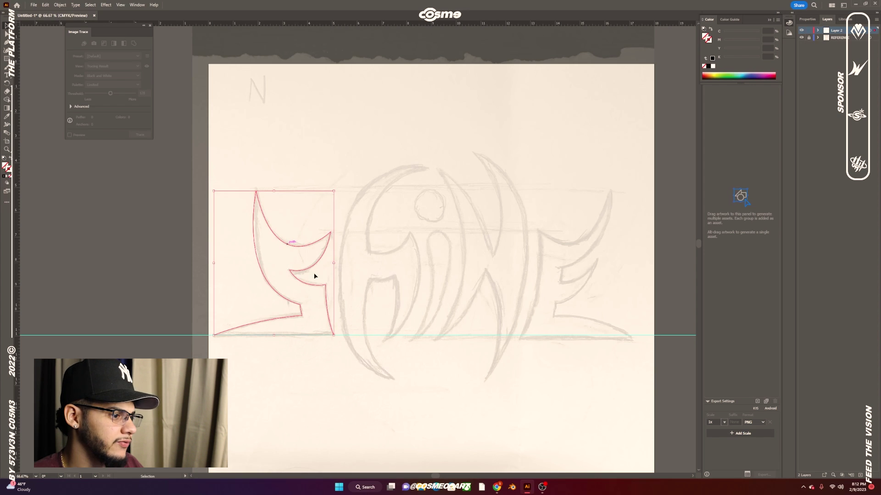
left_click(3, 176)
left_click(185, 251)
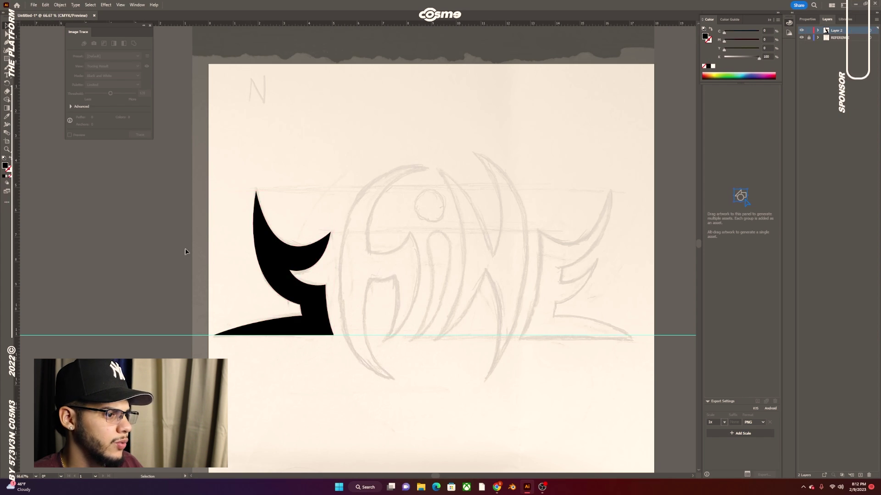
Try to reshape the curve beneath the S's upper right tip by lengthening its anchor handle, and undo the change.
left_click(293, 256)
key("a")
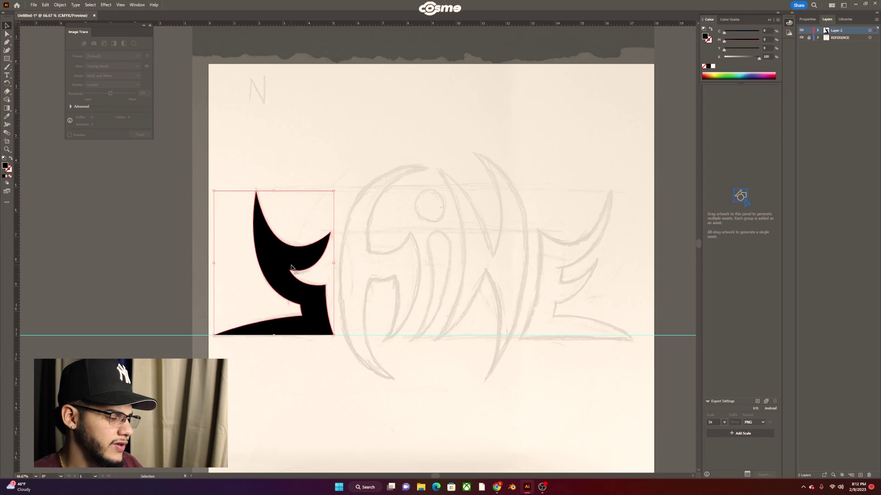
key("ctrl+equal")
key("ctrl+equal")
left_click_drag(490, 193, 468, 195)
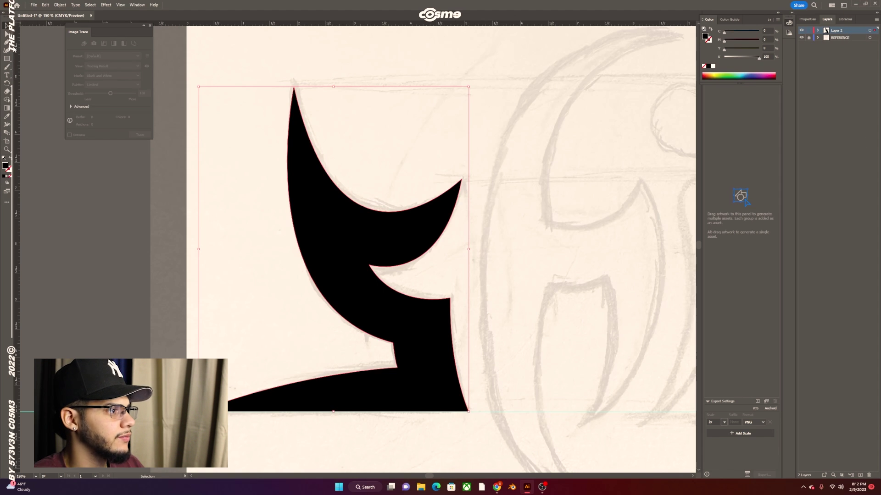
left_click(7, 42)
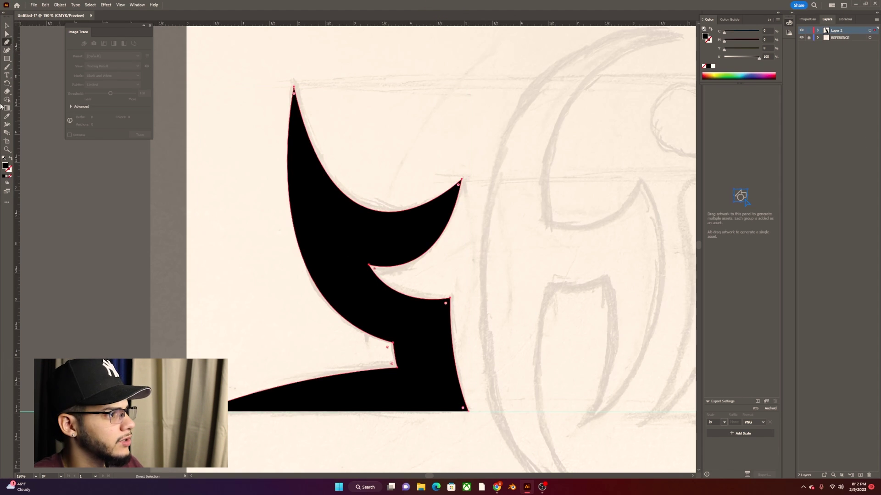
key("a")
left_click(448, 191)
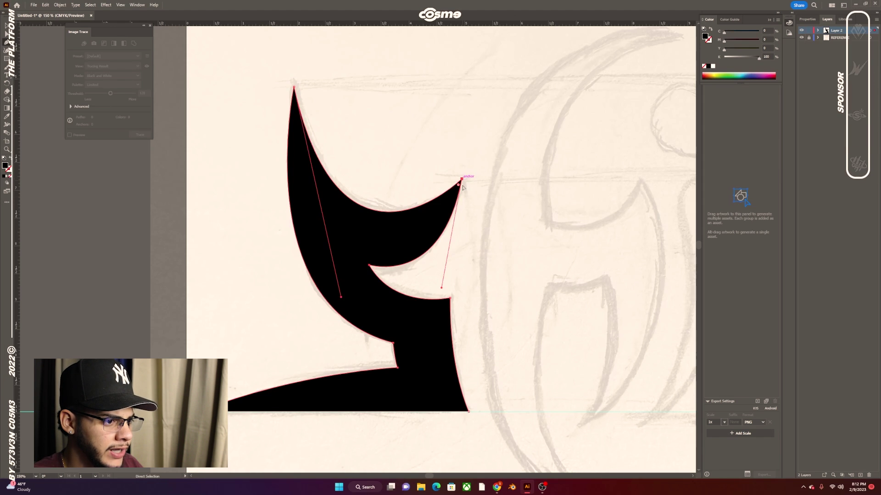
left_click_drag(442, 288, 466, 317)
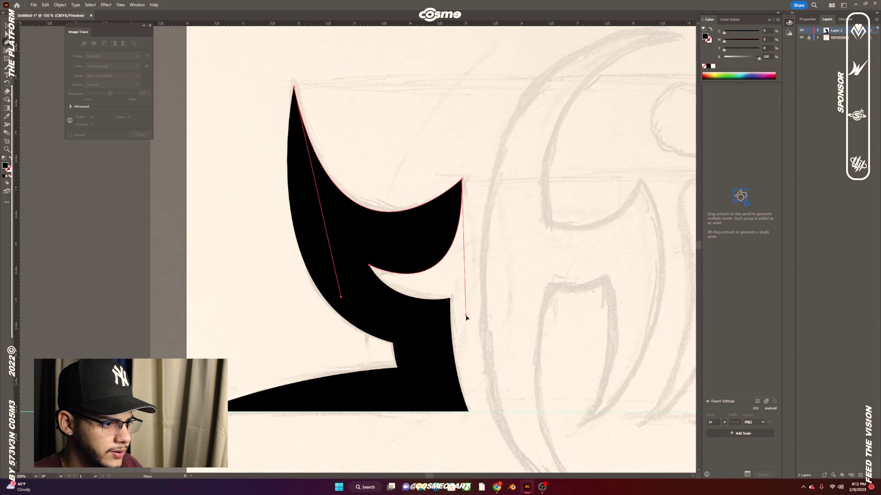
key("ctrl+z")
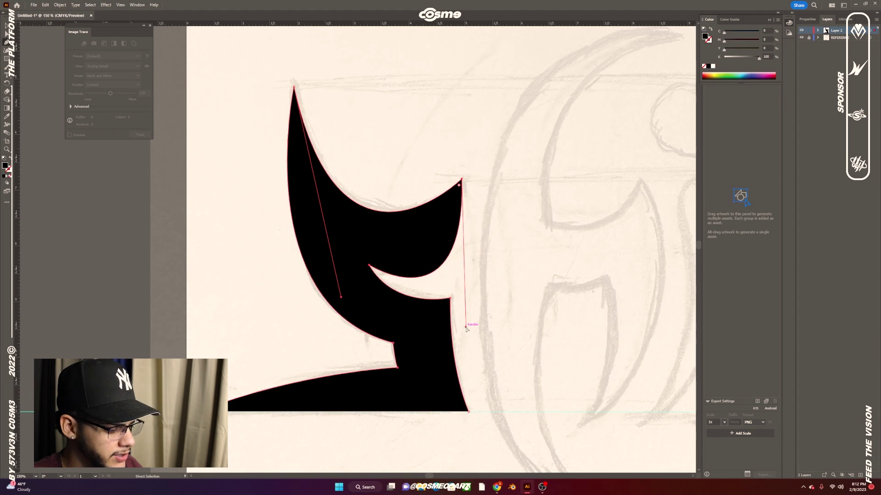
Try to shift the S's right-side corner anchor downward and adjust its bottom left tip, and undo both edits.
left_click_drag(449, 299, 450, 314)
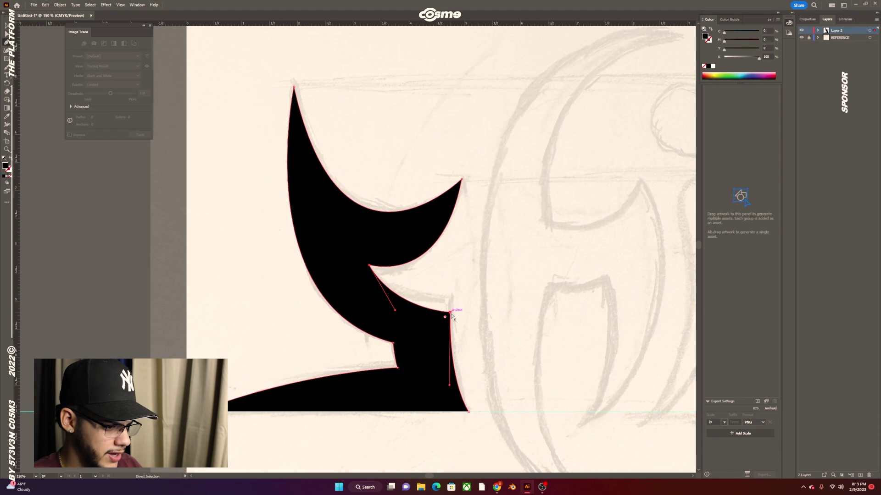
key("ctrl+z")
left_click_drag(201, 413, 298, 411)
key("ctrl+z")
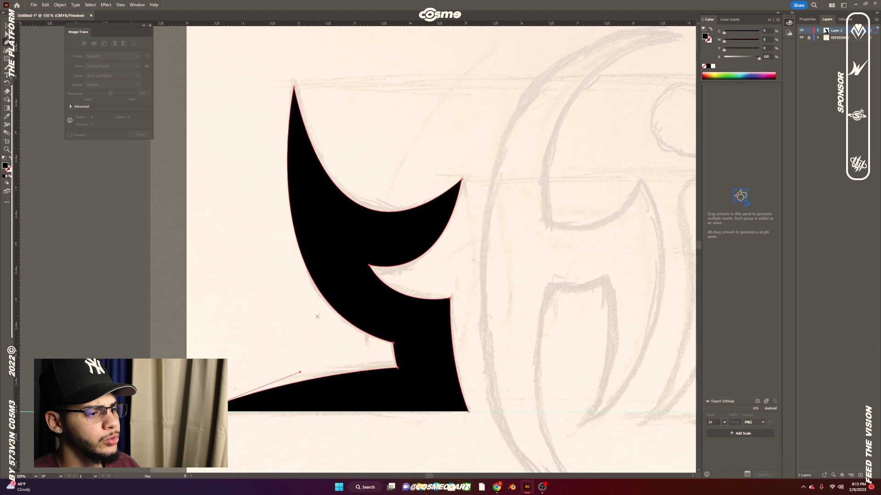
Try drawing a series of connected test curves across the sketch with the Pen tool, and undo them.
left_click_drag(317, 311, 227, 325)
key("ctrl+0")
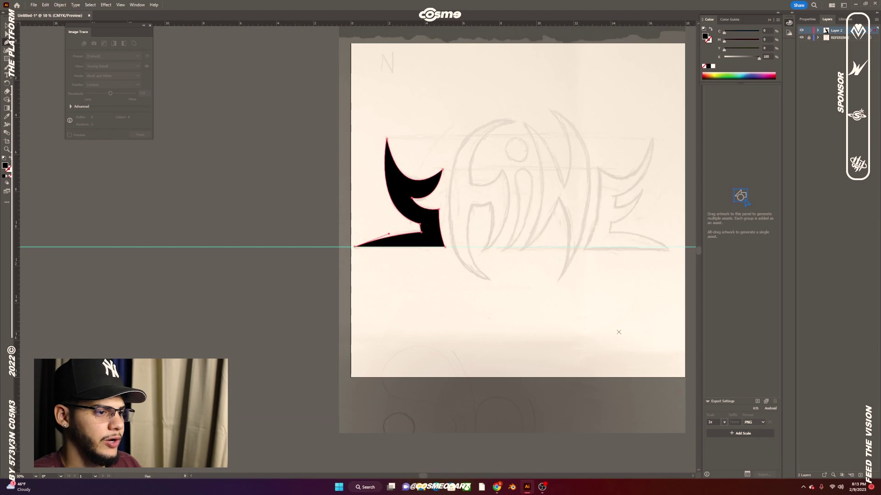
left_click_drag(554, 290, 460, 348)
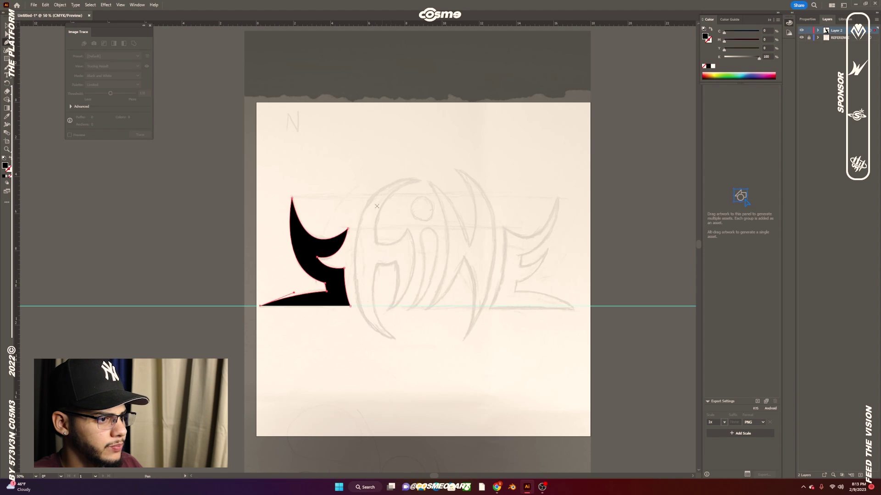
left_click_drag(440, 137, 440, 134)
left_click_drag(505, 185, 546, 309)
left_click_drag(530, 297, 487, 349)
left_click_drag(470, 274, 474, 227)
key("ctrl+z")
key("ctrl+z")
key("ctrl+z")
key("ctrl+z")
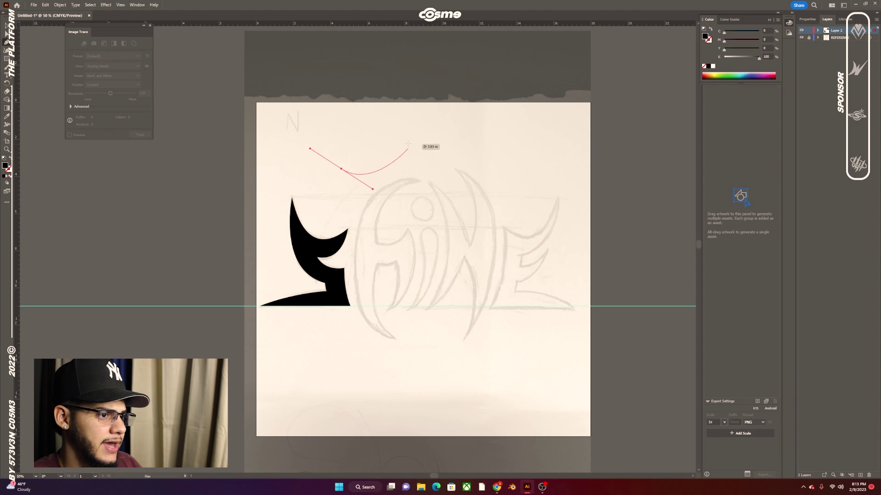
Draw a practice curve above the lettering and retract its end anchor's outgoing handle before adding another segment.
left_click_drag(411, 137, 414, 118)
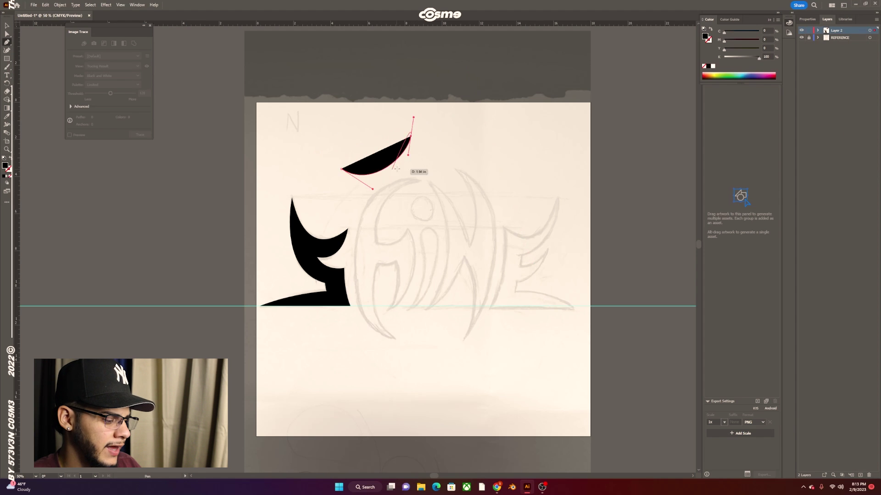
left_click_drag(468, 195, 474, 237)
key("ctrl+z")
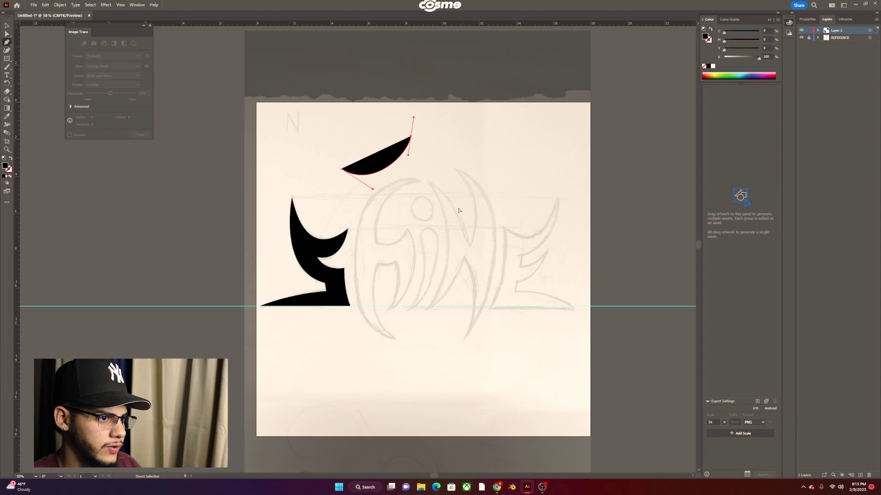
left_click(411, 139)
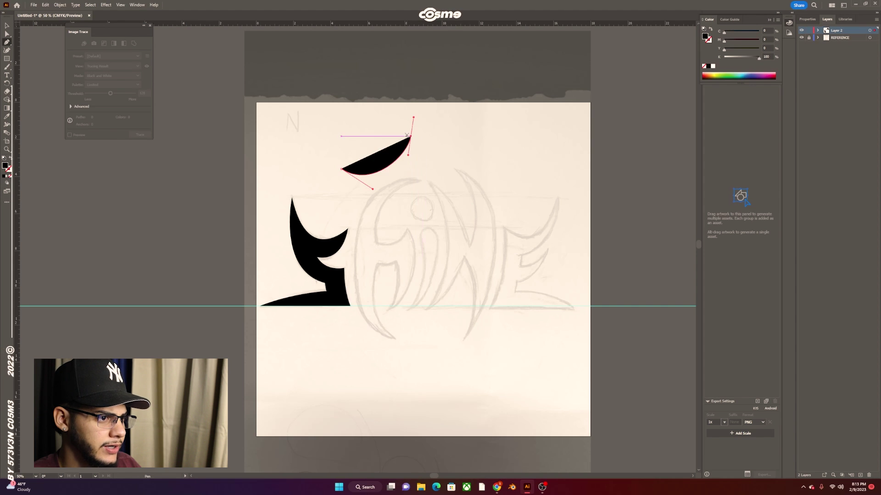
left_click_drag(452, 153, 541, 150)
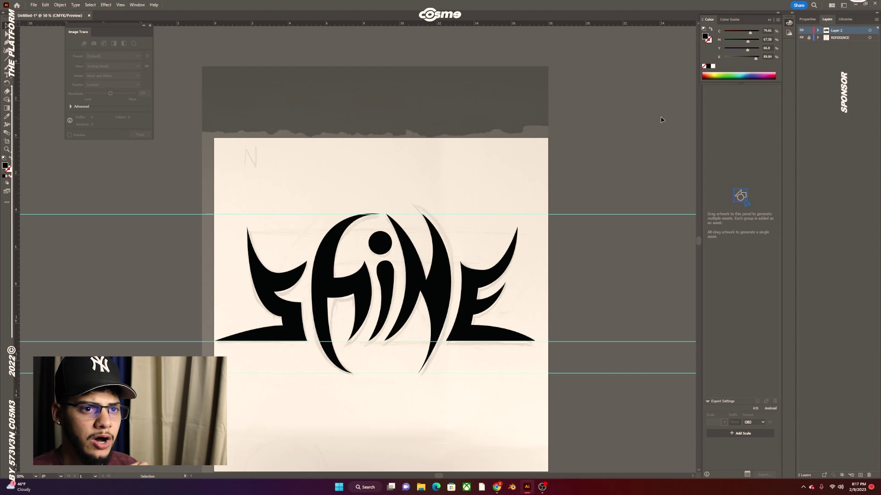
Hide the REFERENCE layer and delete the three horizontal guides around the finished lettering.
left_click(801, 39)
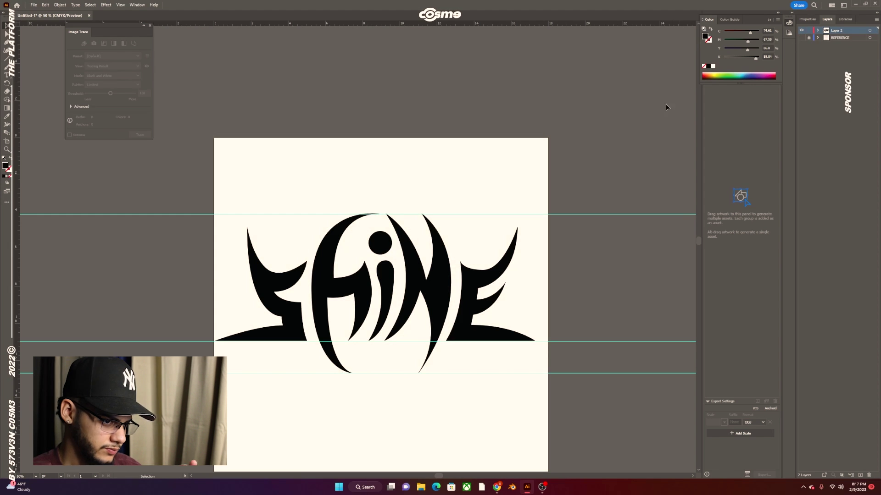
left_click_drag(591, 411, 596, 414)
key("Delete")
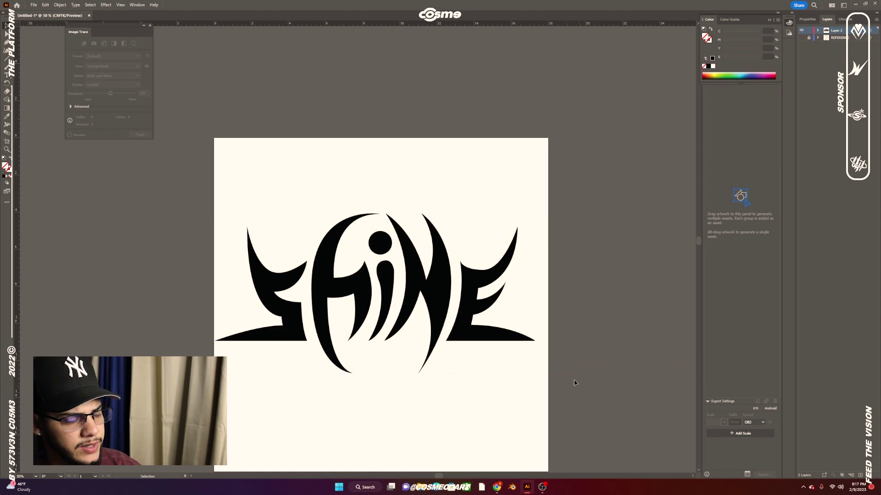
Open the 3D and Materials settings beside the artboard and select the whole SHINE lettering.
left_click(136, 5)
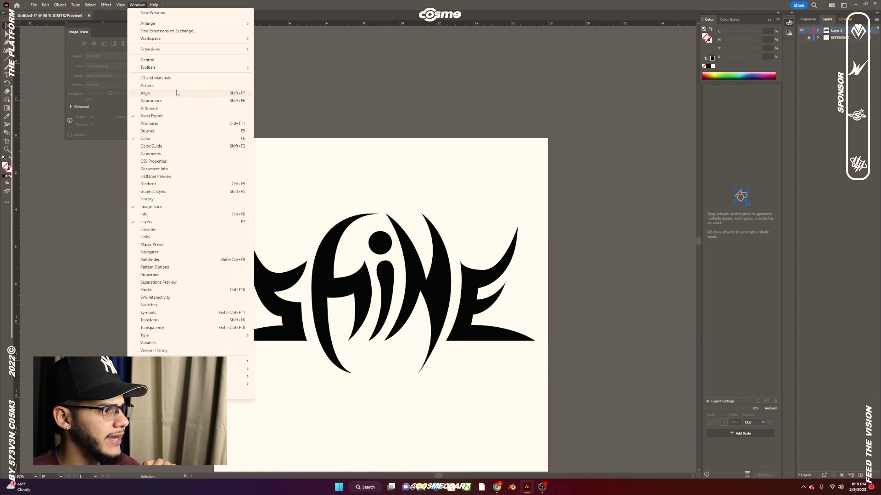
left_click(155, 78)
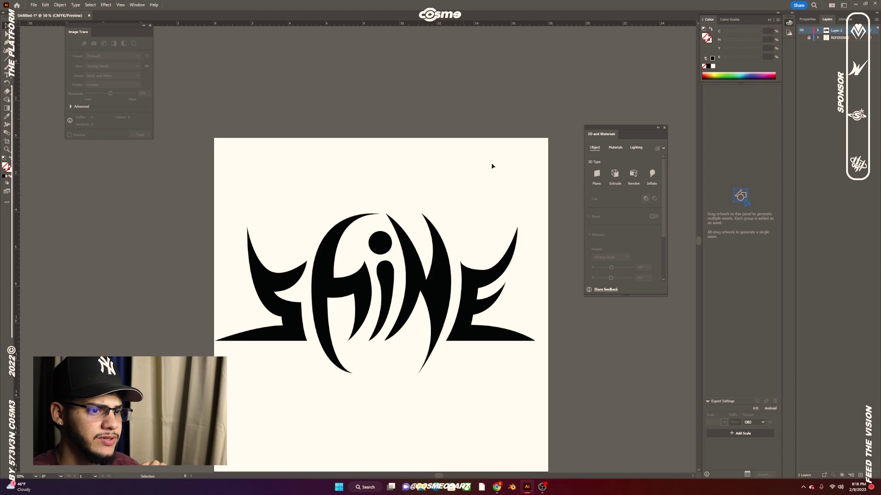
left_click_drag(620, 134, 633, 110)
left_click_drag(138, 179, 493, 357)
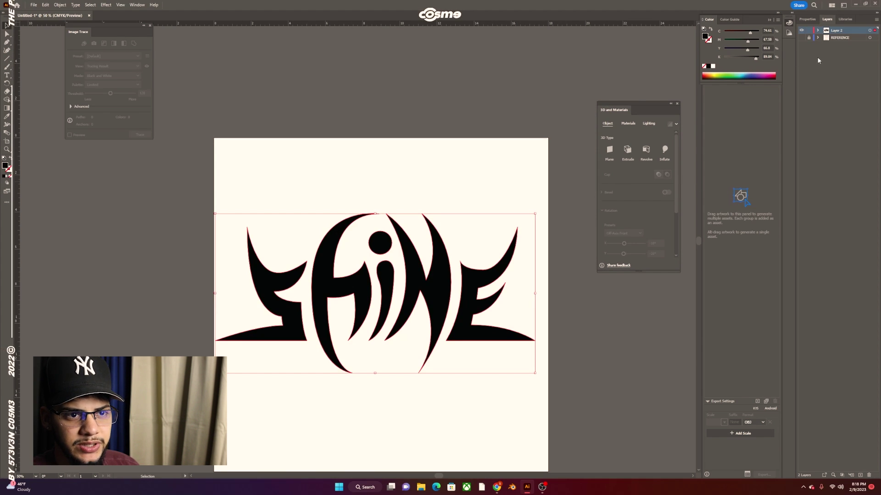
Check the lettering's group properties, try moving the group upward as one object, and undo the move.
left_click(809, 20)
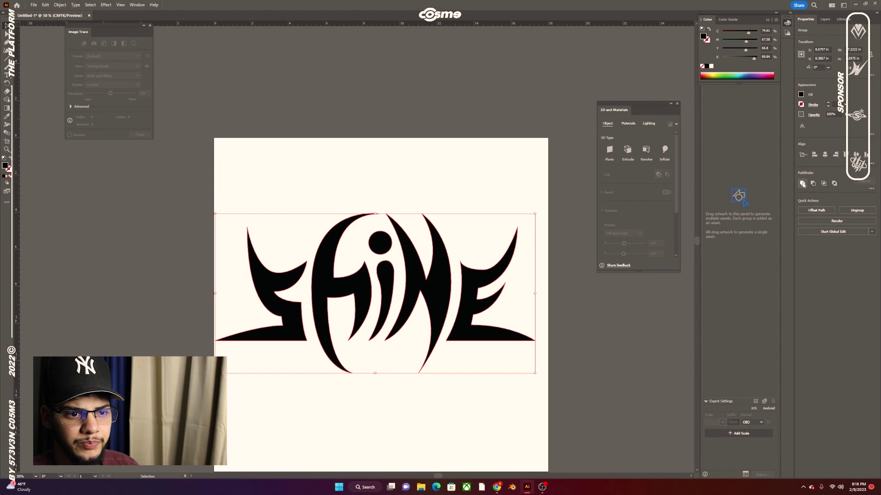
left_click(422, 172)
left_click_drag(435, 271, 438, 243)
key("a")
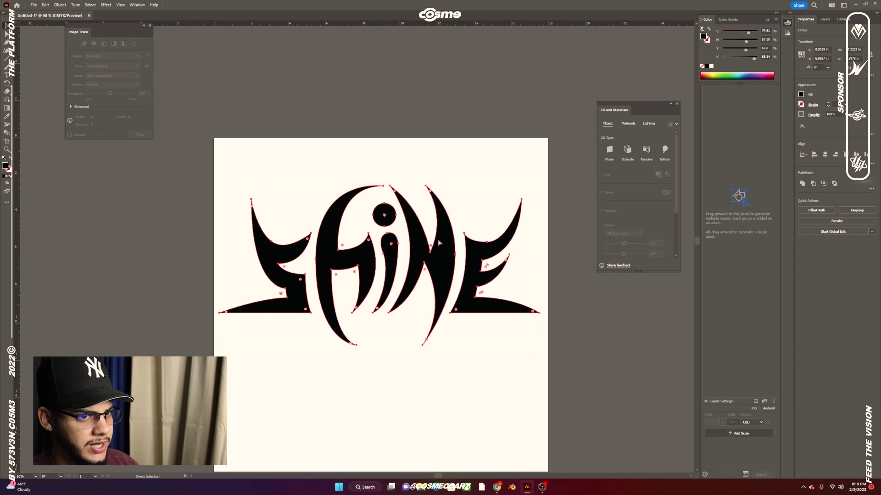
key("v")
key("ctrl+z")
left_click(464, 78)
left_click(827, 20)
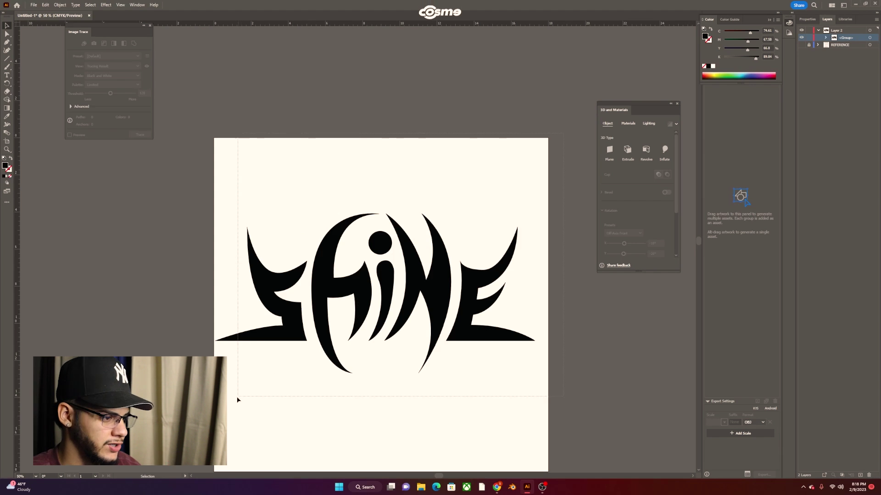
Apply the Inflate 3D type to the entire SHINE group, and undo a trial rotation of it.
left_click_drag(238, 398, 208, 396)
left_click(183, 311)
left_click_drag(153, 223, 520, 405)
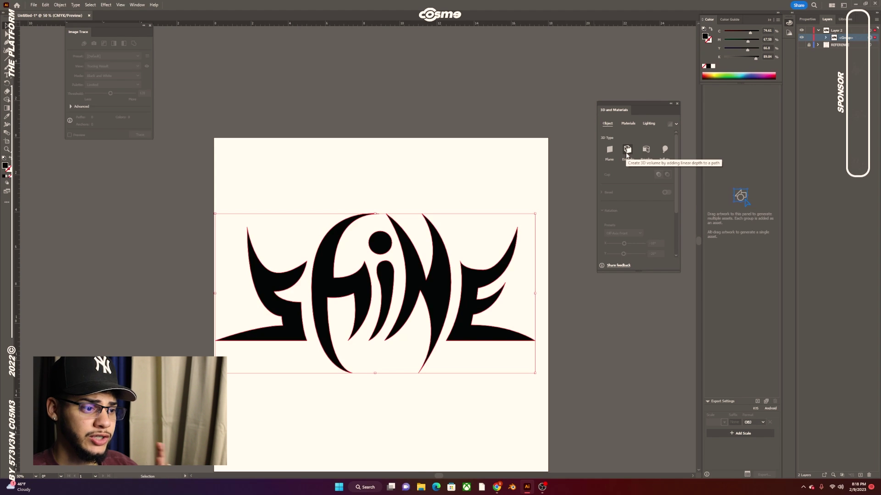
left_click(665, 155)
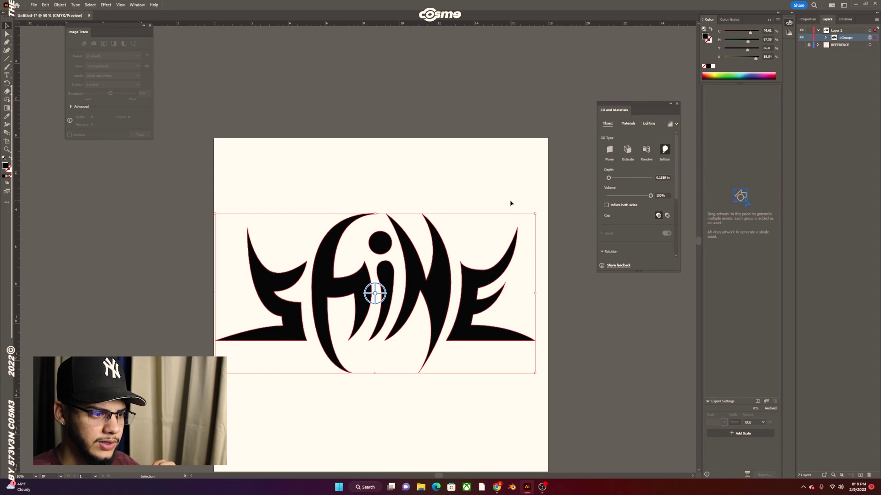
left_click_drag(380, 294, 345, 280)
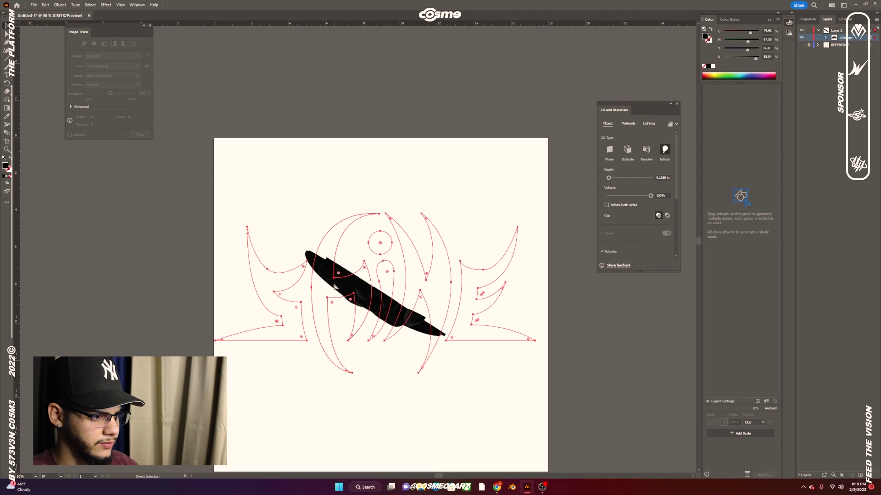
key("ctrl+z")
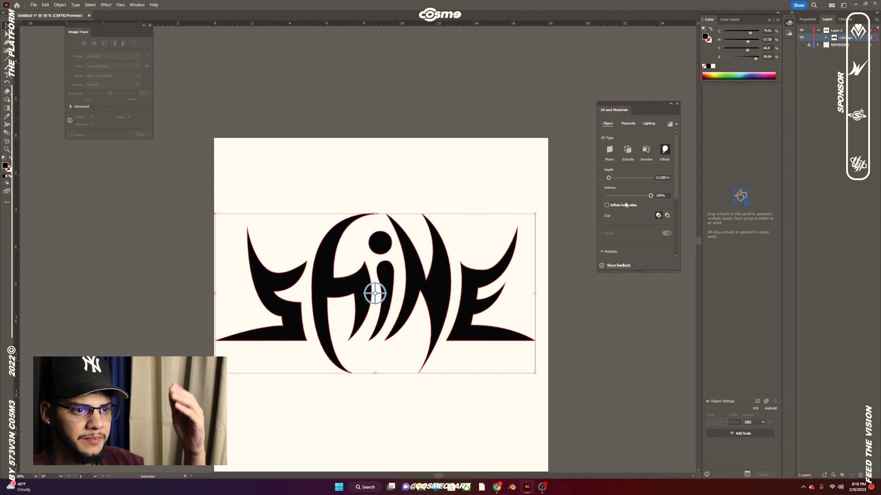
Enable inflation on both sides and tilt the 3D lettering away from its flat front view.
left_click(607, 205)
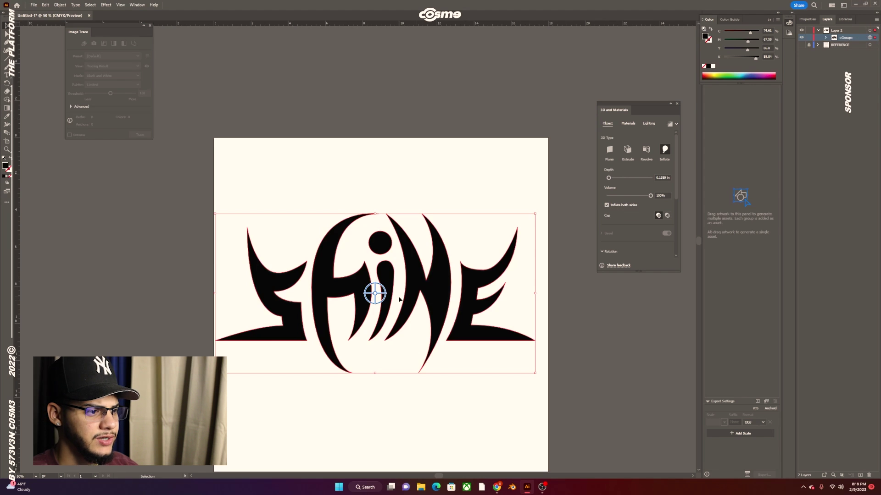
left_click_drag(383, 297, 341, 290)
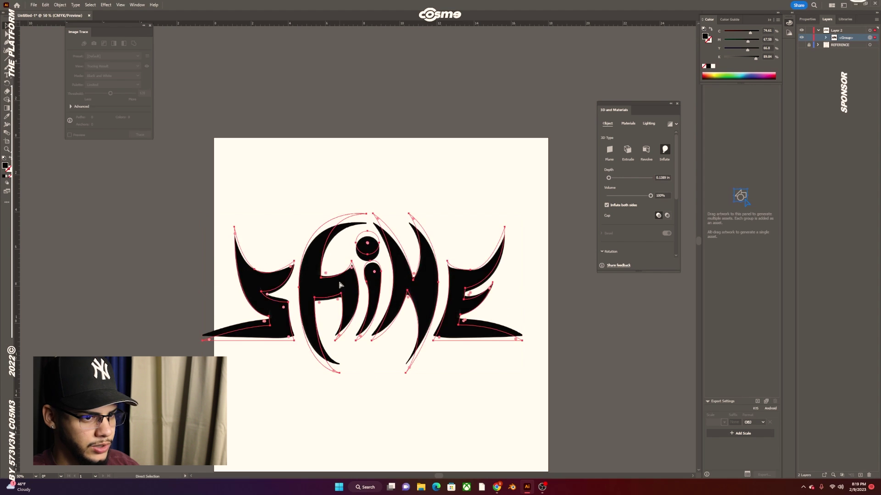
Undo the last tilt of the SHINE lettering and reduce its inflation depth to 0 in.
key("ctrl+z")
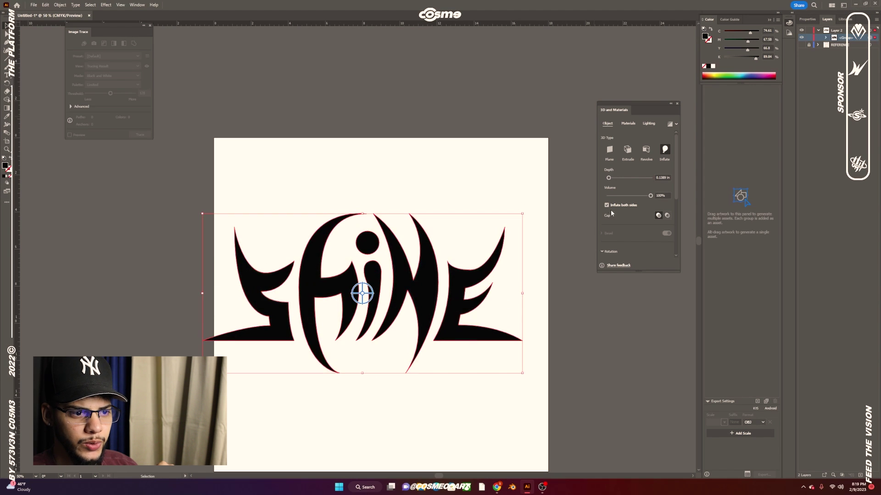
left_click_drag(609, 178, 604, 177)
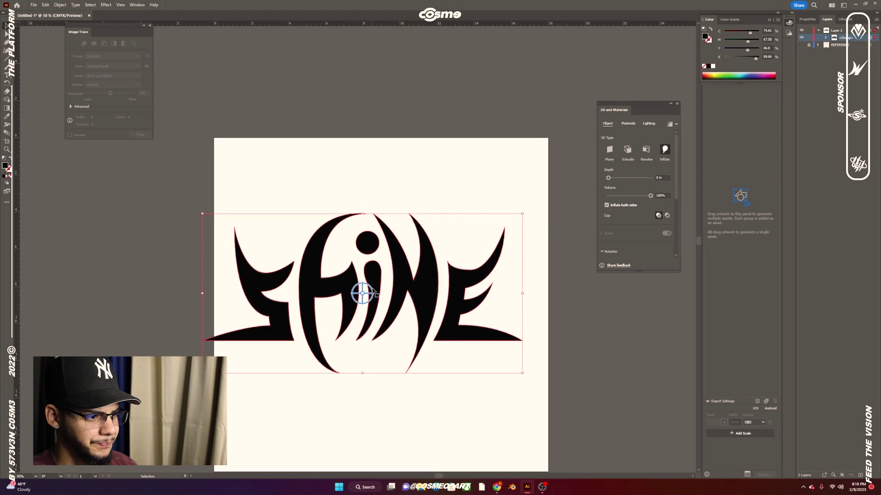
Try rotating the black inflated lettering in 3D, and undo the rotation.
left_click_drag(362, 293, 401, 290)
key("a")
key("v")
key("ctrl+z")
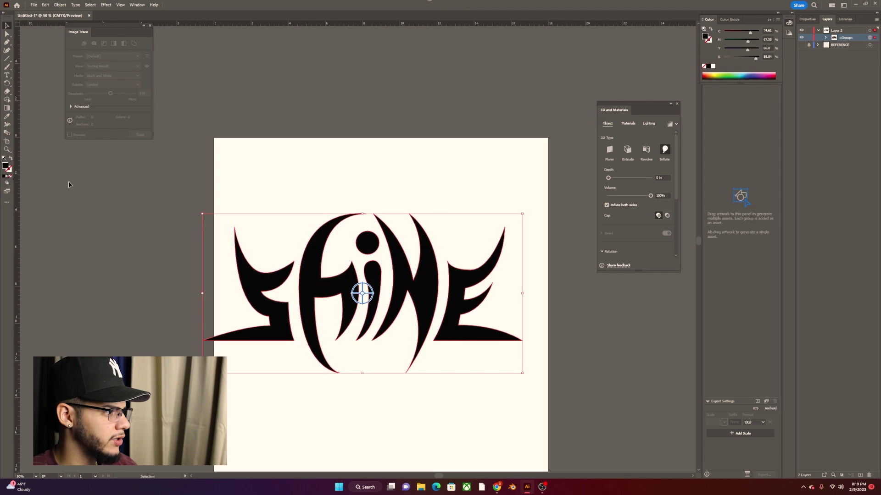
Change the inflated lettering's fill from black to magenta, about C 27%, M 82%, Y 0%, K 0%.
double_click(5, 166)
left_click(432, 230)
left_click_drag(435, 231, 436, 236)
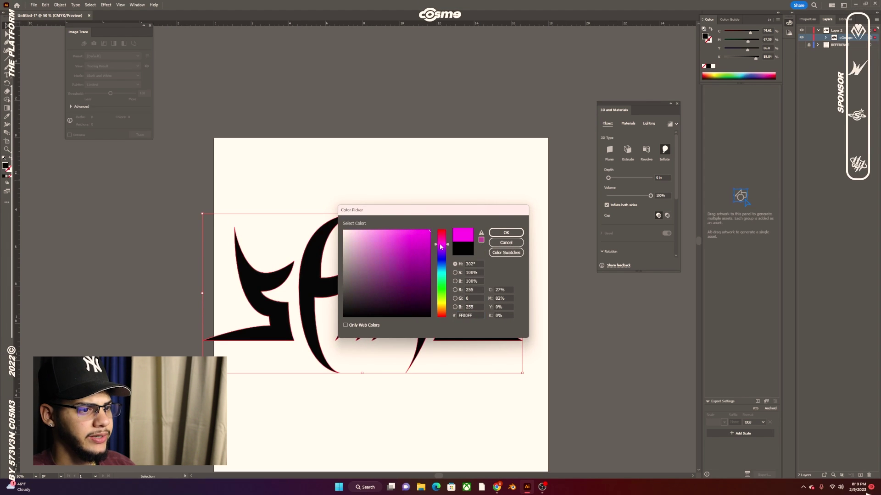
key("Escape")
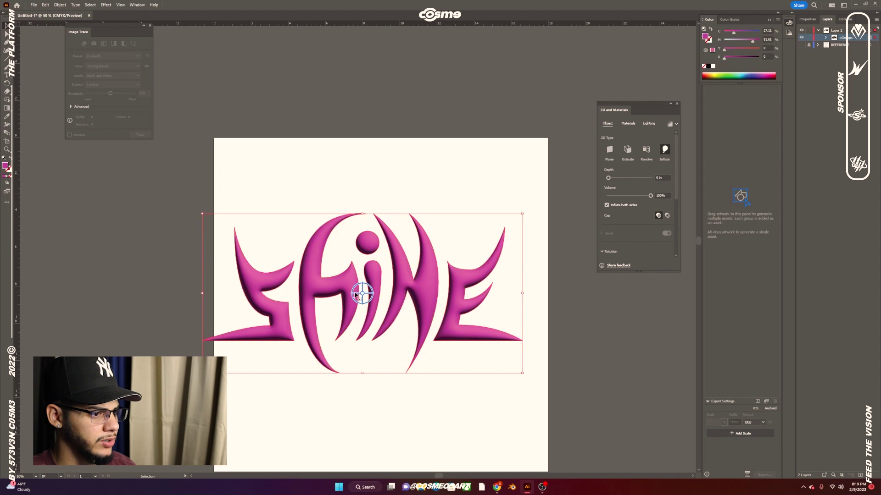
Rotate the magenta 3D lettering to examine its inflated form from other angles, and restore the flat front view.
left_click_drag(362, 294, 317, 293)
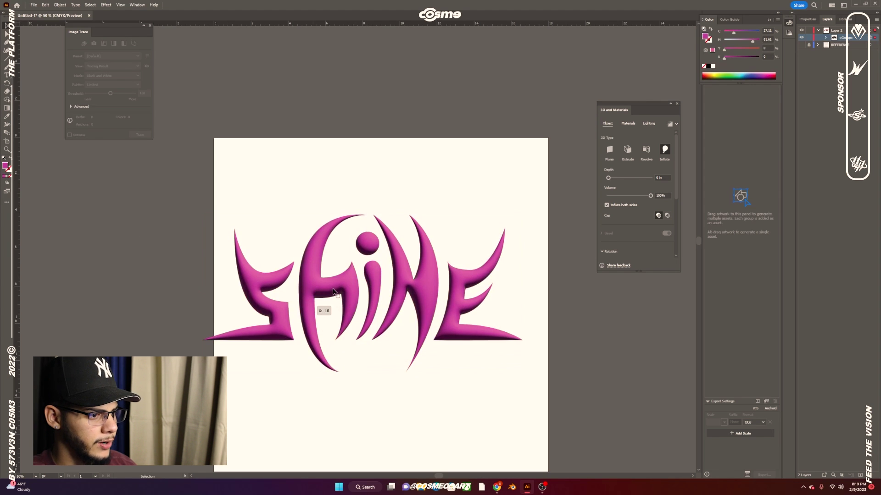
key("a")
key("v")
left_click_drag(367, 297, 311, 274)
left_click_drag(337, 310, 339, 289)
key("v")
left_click(386, 179)
left_click(347, 313)
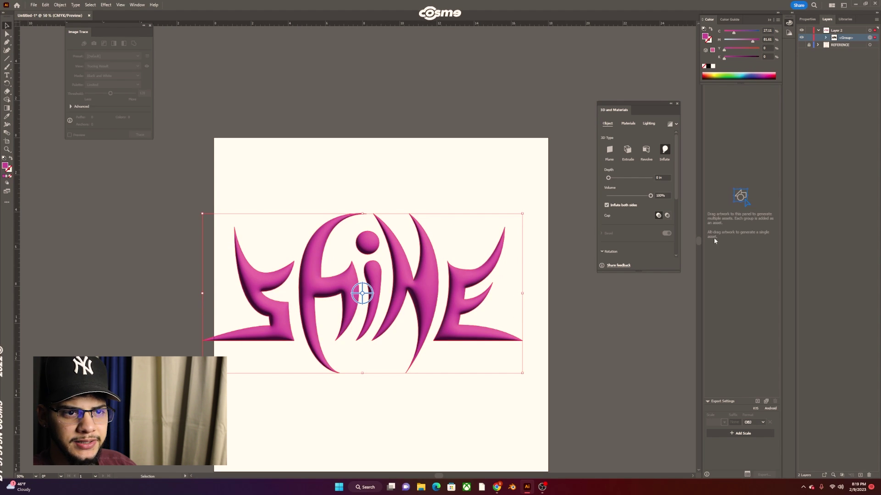
Keep OBJ as the asset export format and collect the SHINE group for export.
left_click(755, 422)
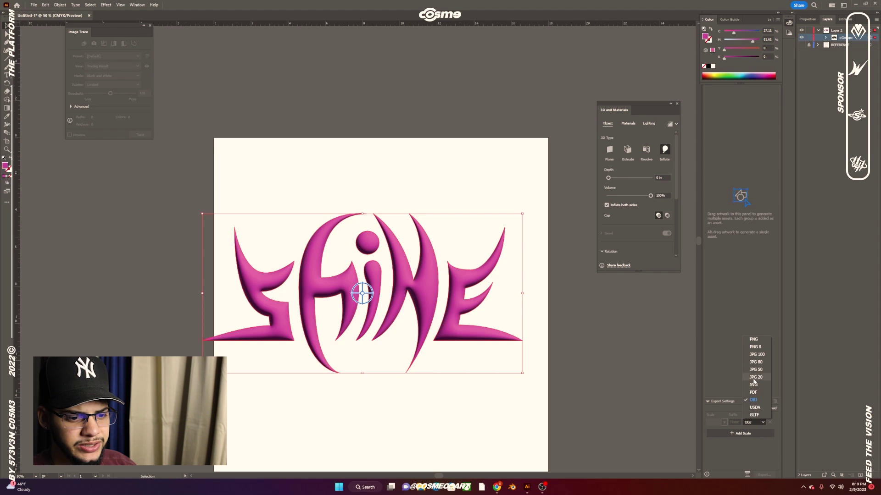
left_click(750, 422)
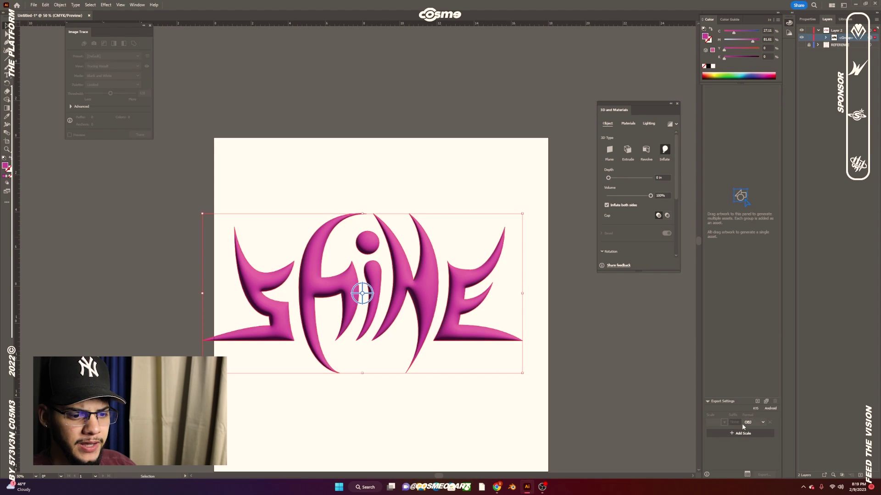
left_click(824, 477)
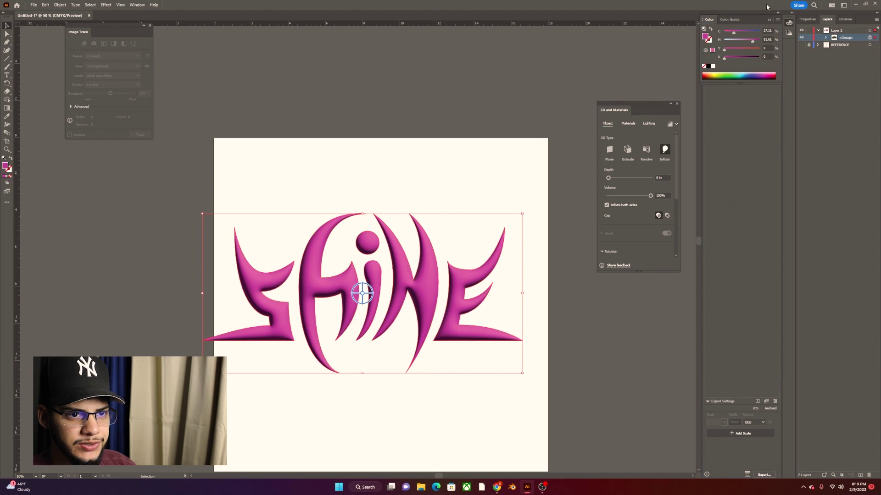
Move the color settings off the export asset list and export the lettering asset into the OBJ folder inside BROTHER OBJ.
left_click_drag(750, 20, 574, 27)
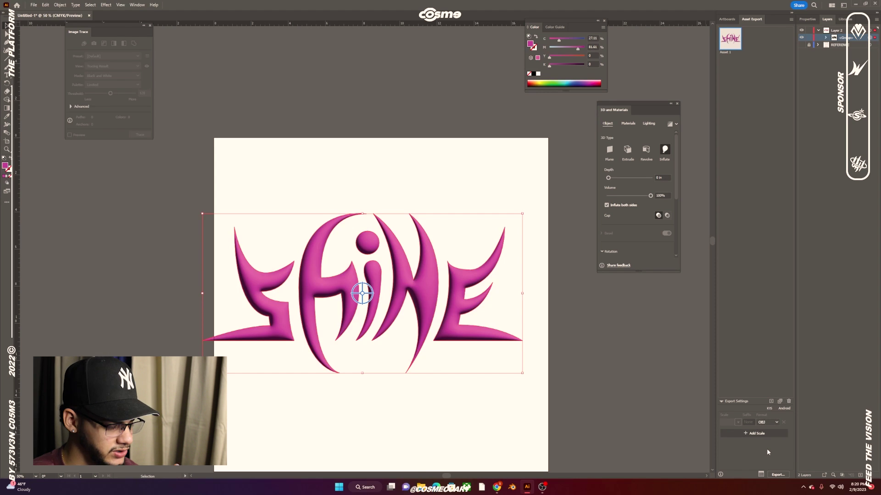
left_click(777, 475)
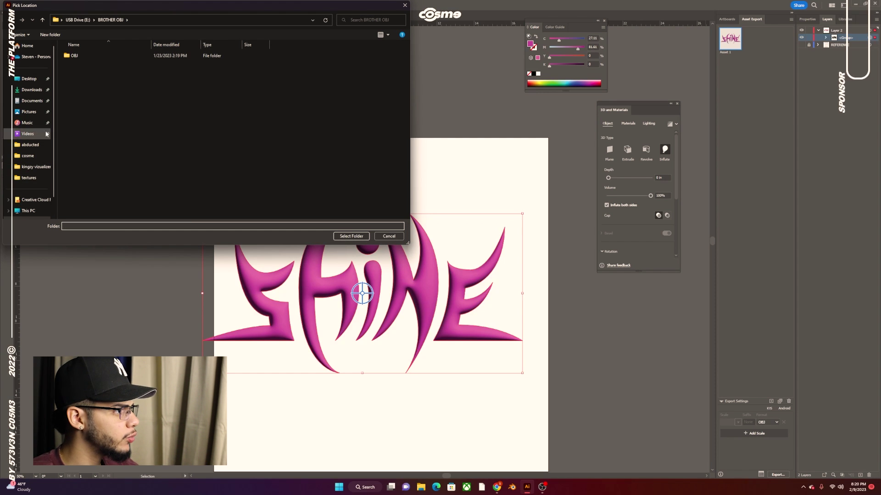
left_click(82, 57)
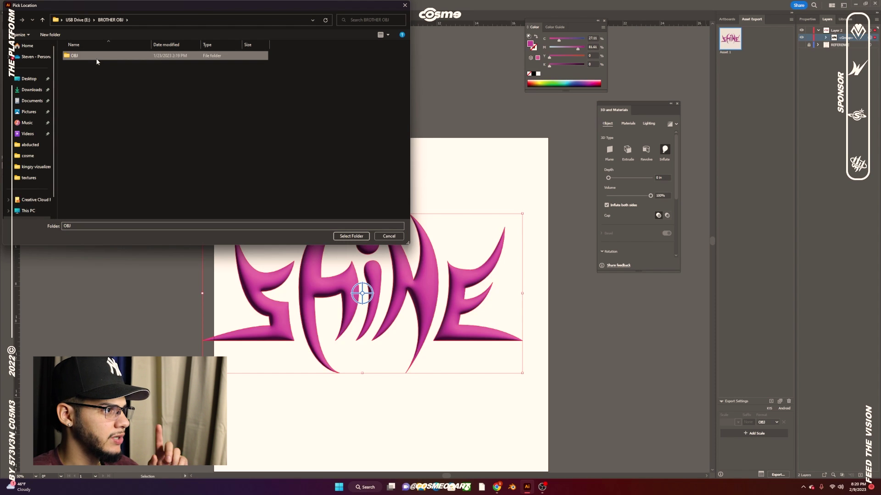
left_click(351, 236)
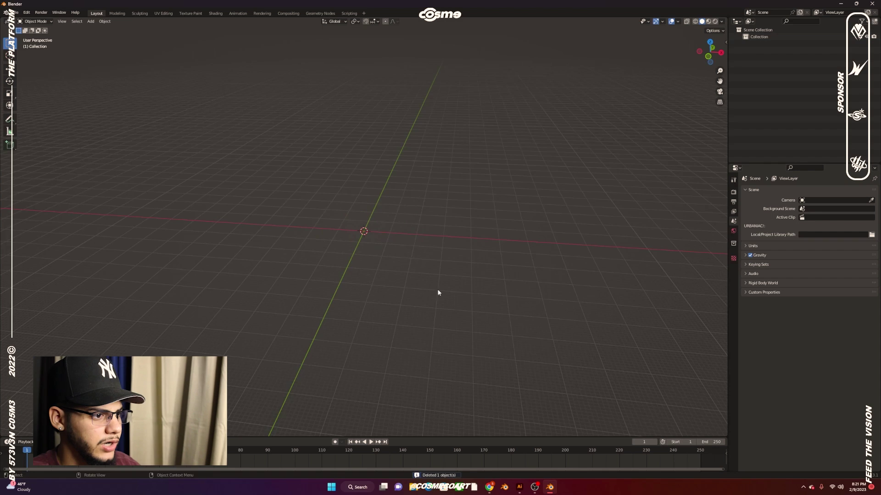
Switch to Blender and clear the default objects from the new scene.
middle_click_drag(439, 293, 589, 332)
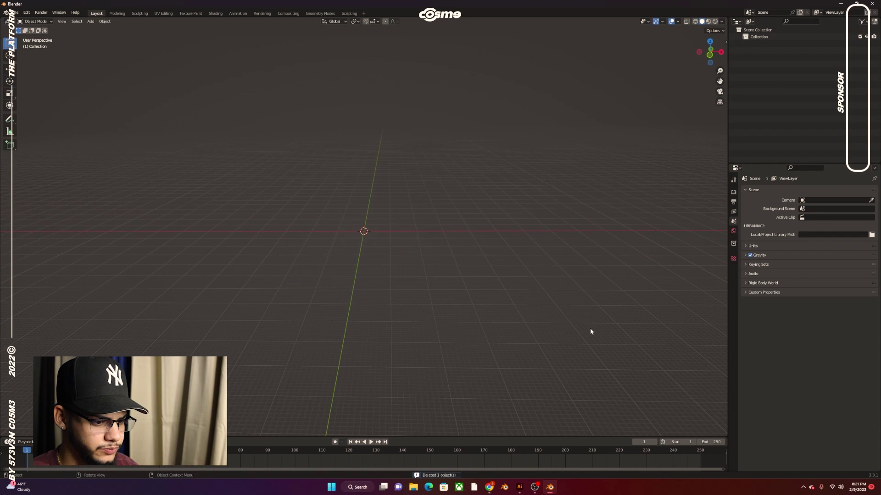
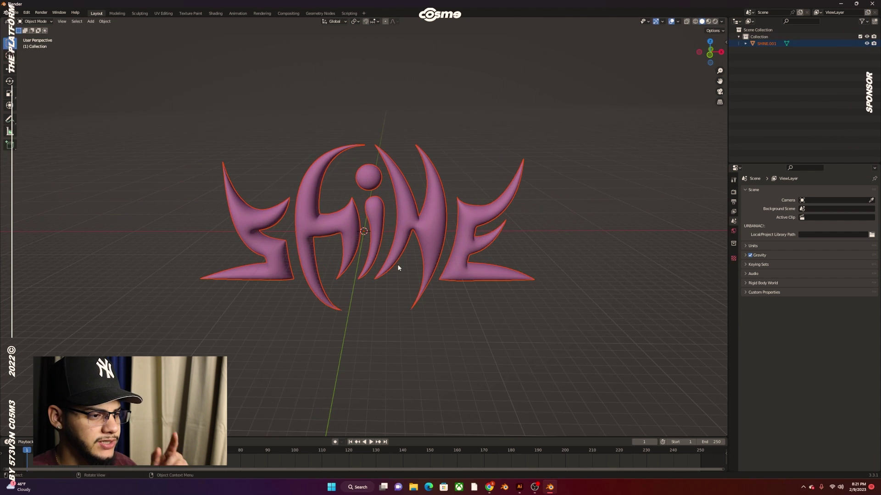
Scale the imported SHINE lettering down to about 0.133 of its original size.
scroll(408, 247, "down", 2)
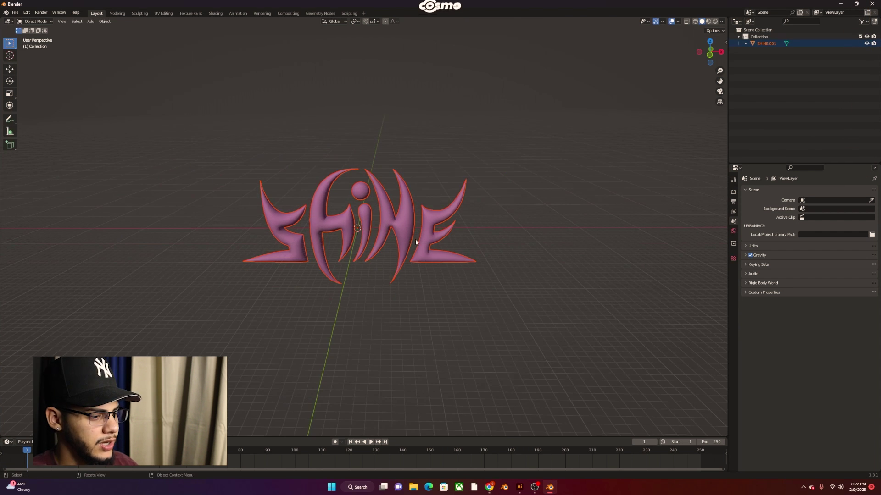
scroll(426, 269, "down", 8)
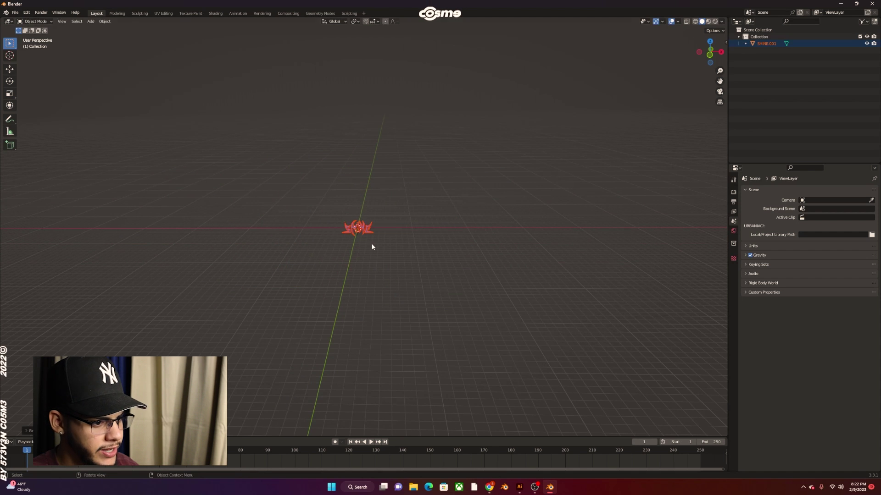
scroll(372, 245, "up", 11)
scroll(370, 241, "down", 2)
scroll(388, 236, "up", 5)
middle_click_drag(371, 241, 419, 226)
scroll(371, 235, "down", 4)
Select the SHINE lettering and convert it to a mesh.
right_click(420, 226)
left_click(431, 200)
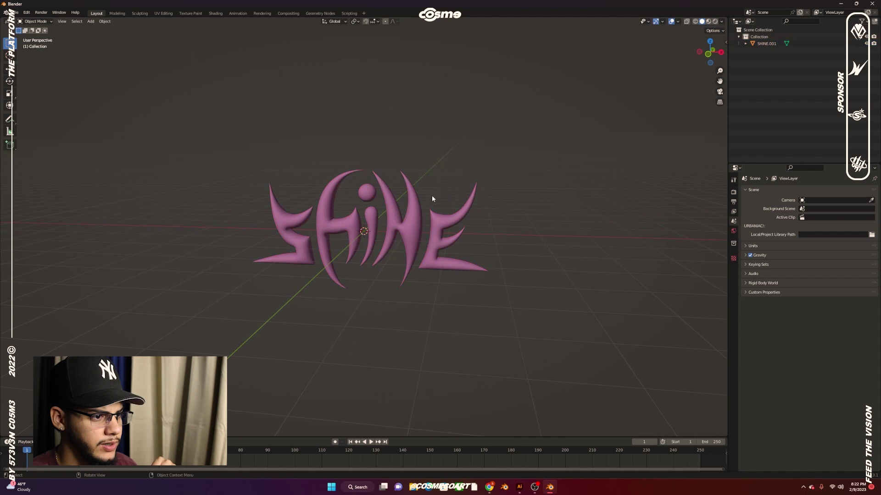
left_click(447, 234)
right_click(430, 226)
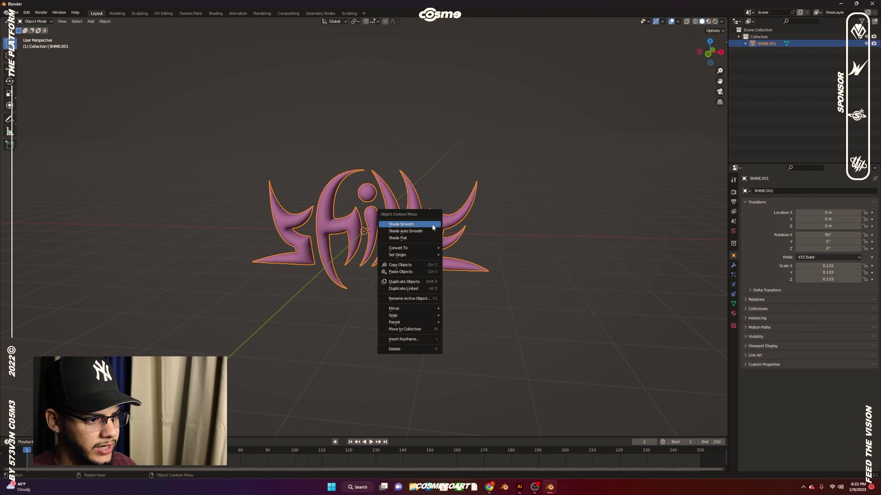
mouse_move(410, 254)
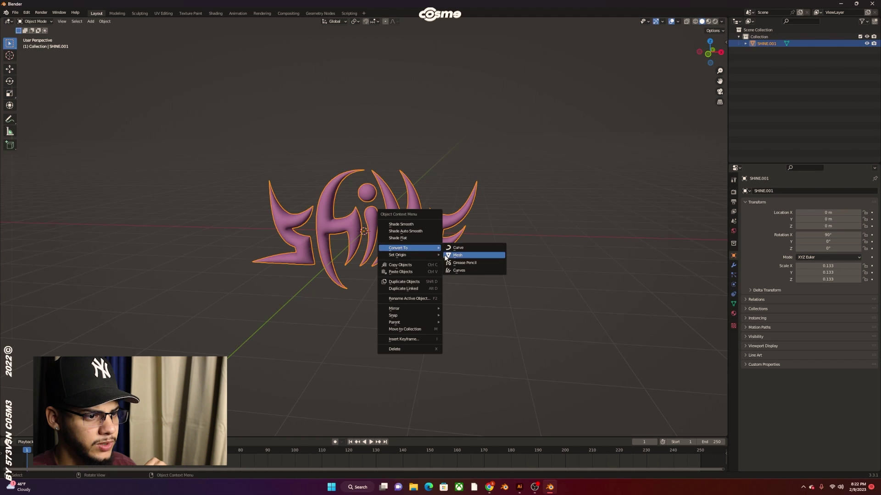
left_click(447, 258)
Examine the lettering's mesh density in Edit Mode, then return to Object Mode and deselect it.
scroll(451, 247, "up", 4)
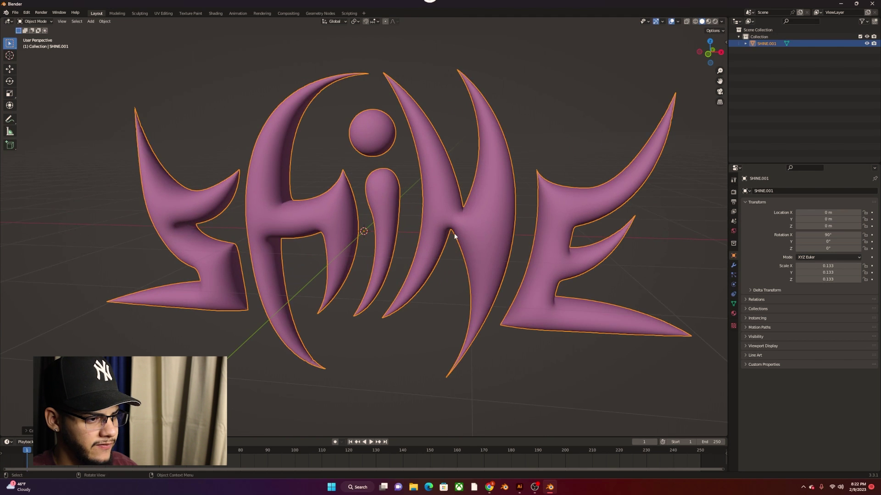
key("Tab")
middle_click_drag(454, 237, 432, 237)
scroll(422, 235, "up", 5)
scroll(428, 236, "up", 4)
scroll(435, 234, "down", 4)
scroll(432, 237, "down", 8)
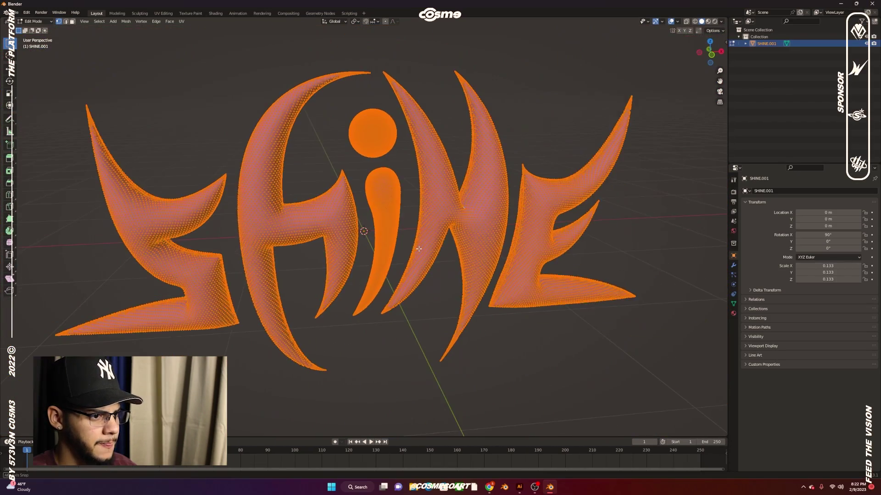
key("Tab")
left_click(576, 115)
scroll(523, 166, "down", 3)
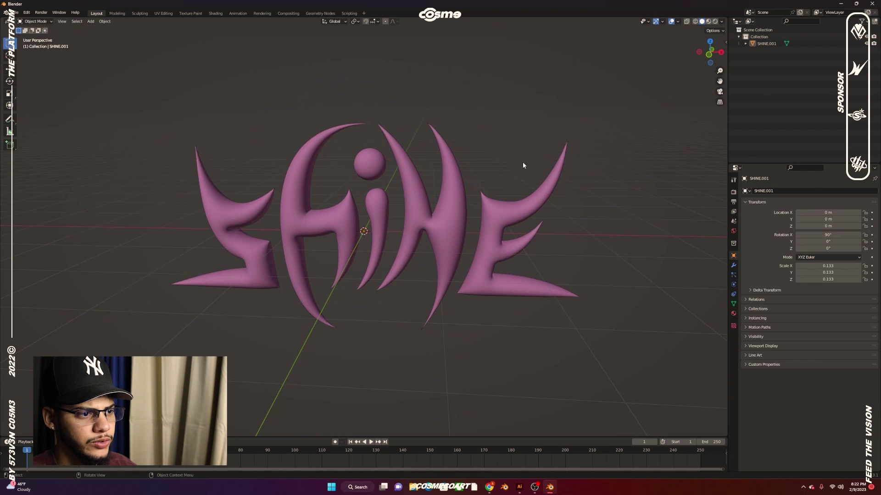
Remove all the imported material slots from the SHINE lettering.
left_click(458, 208)
middle_click_drag(458, 208, 462, 206)
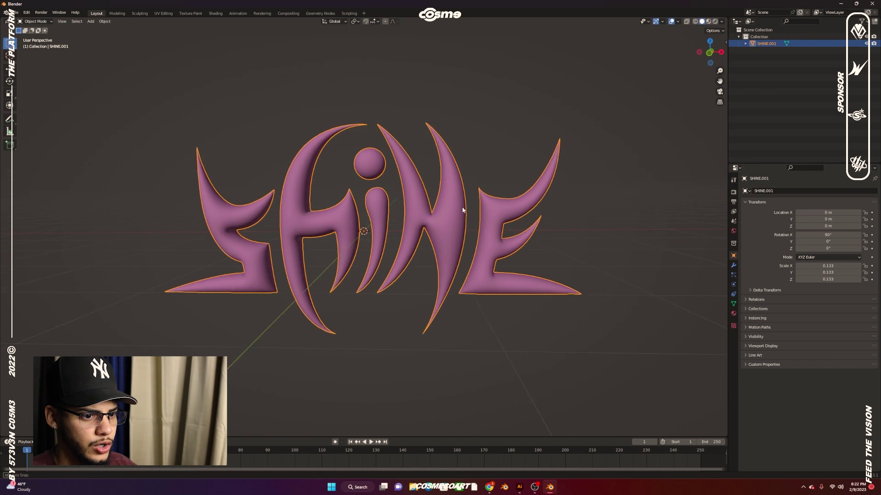
left_click(733, 314)
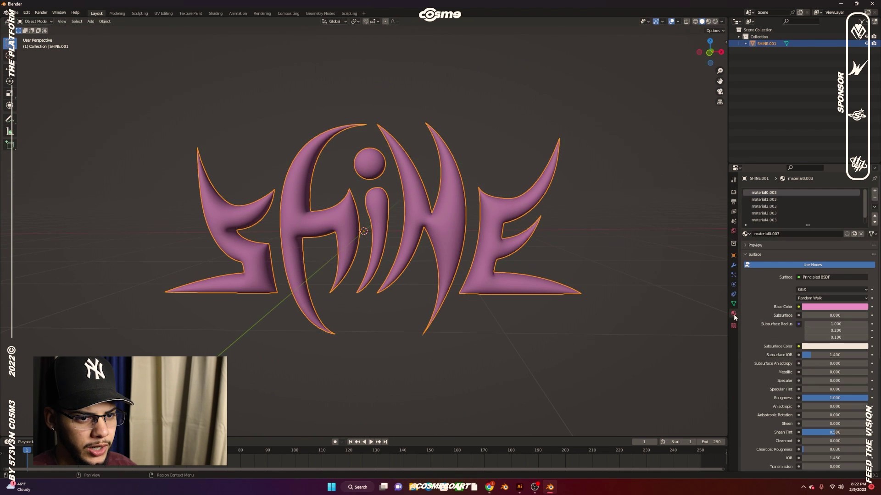
left_click(874, 197)
left_click(874, 198)
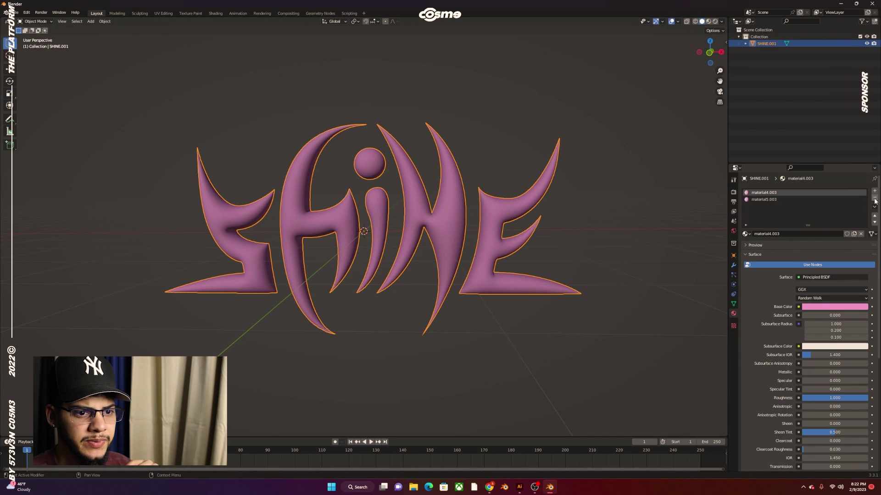
left_click(874, 198)
left_click(874, 198)
left_click(874, 197)
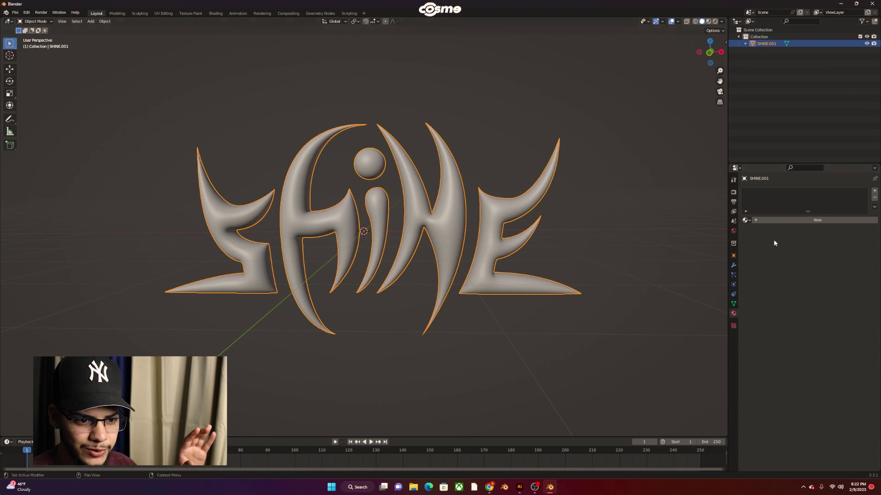
Add a new material to the lettering with a pure white base color and Metallic at 1.000.
left_click(791, 220)
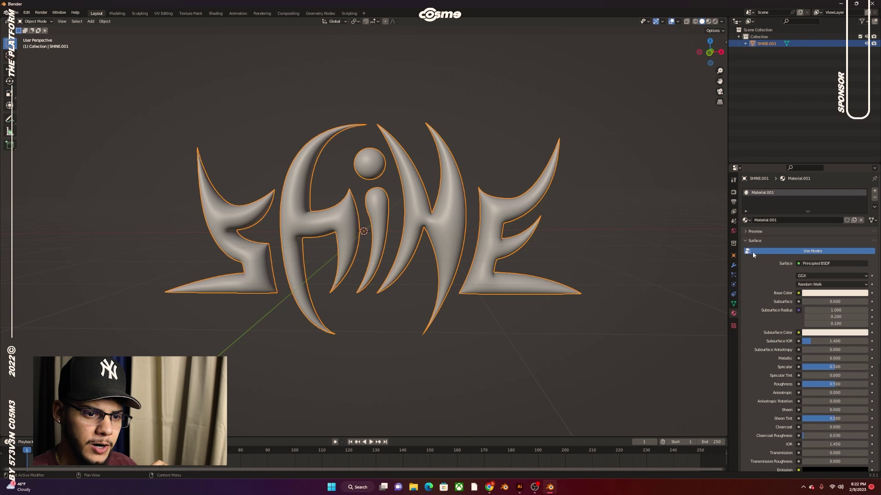
left_click(808, 295)
left_click_drag(862, 216, 862, 191)
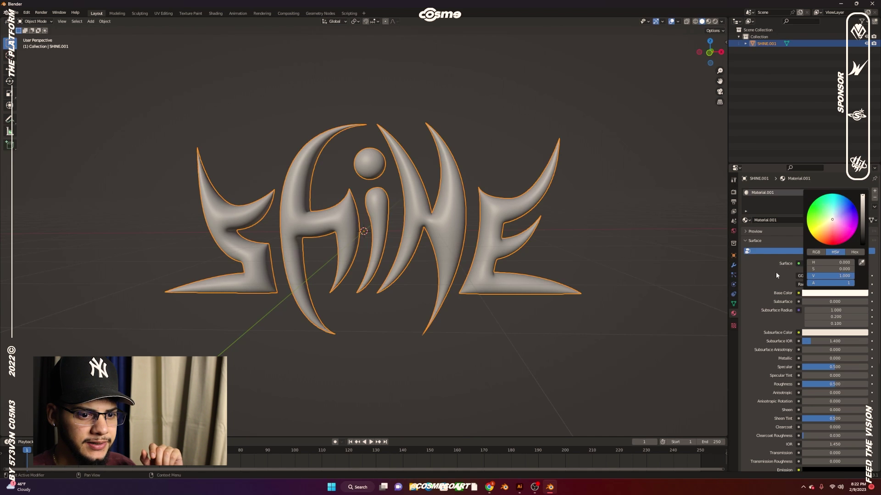
left_click_drag(804, 359, 869, 358)
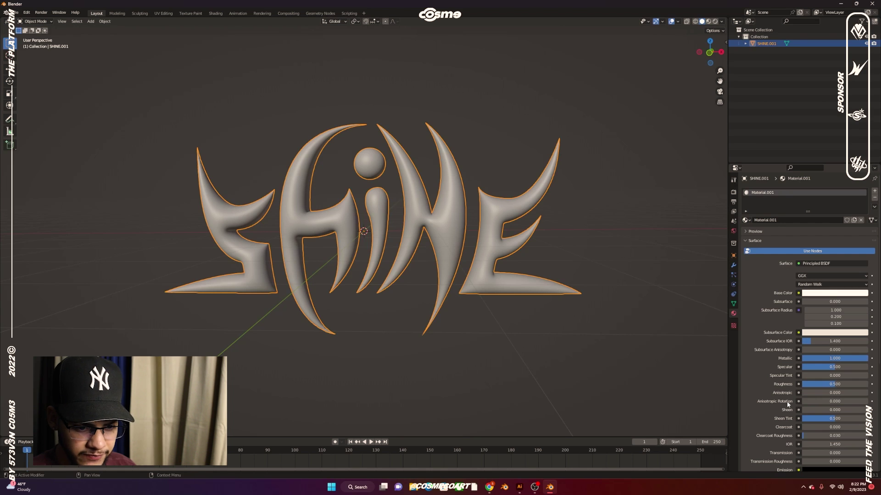
Set the material's roughness to 0.1 and check the chrome look in Material Preview shading.
scroll(769, 405, "down", 3)
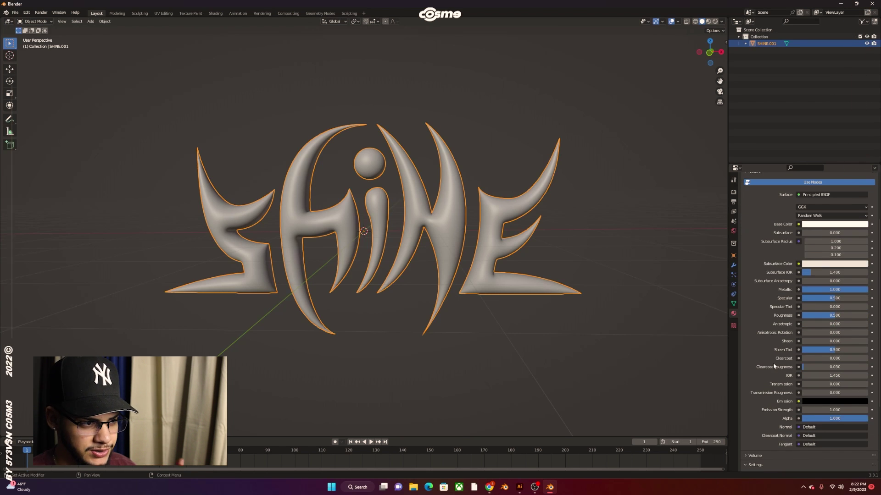
scroll(768, 362, "down", 2)
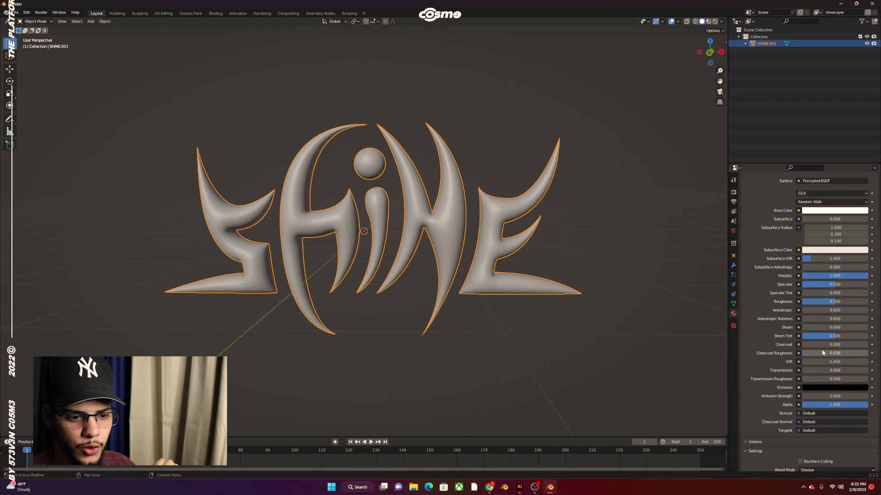
left_click(821, 302)
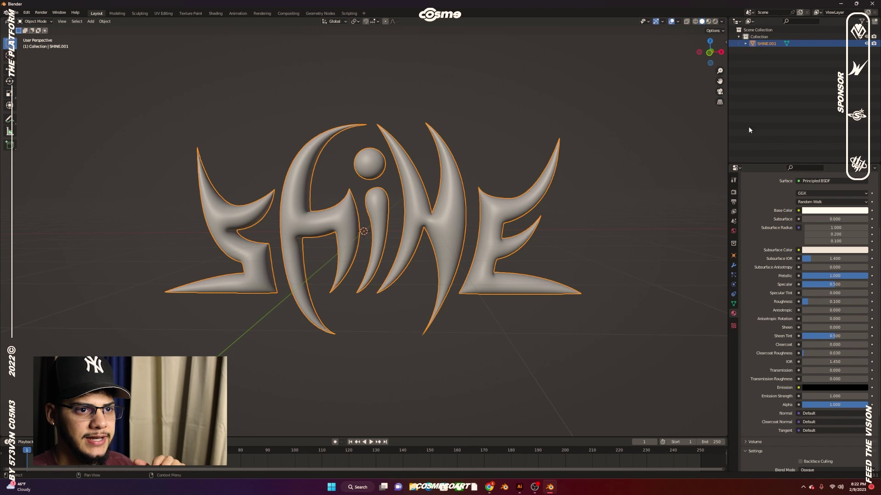
left_click(709, 22)
mouse_move(639, 141)
middle_mouse_down()
mouse_move(568, 147)
mouse_move(619, 148)
mouse_move(635, 132)
middle_mouse_up()
scroll(552, 203, "up", 3)
middle_click_drag(552, 203, 579, 219)
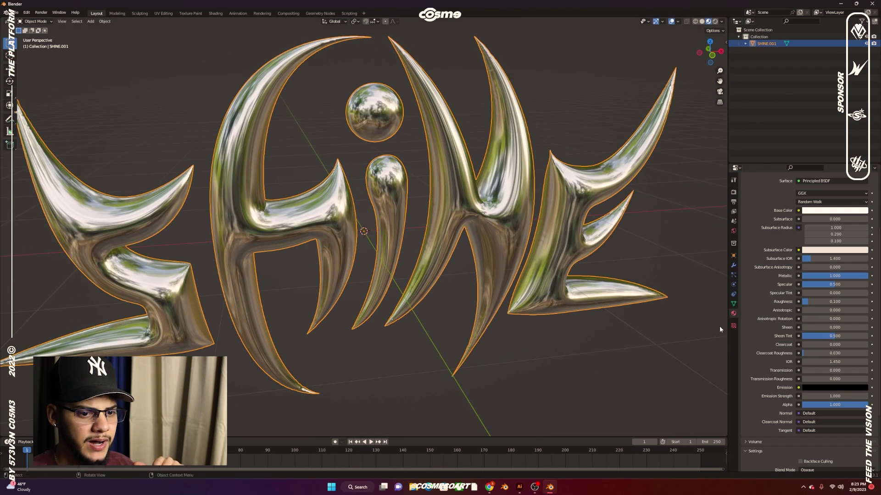
Try roughness values of 0 and 0.1 on the chrome material, and inspect the reflections at 0 from several angles.
left_click_drag(808, 302, 801, 302)
left_click(801, 301)
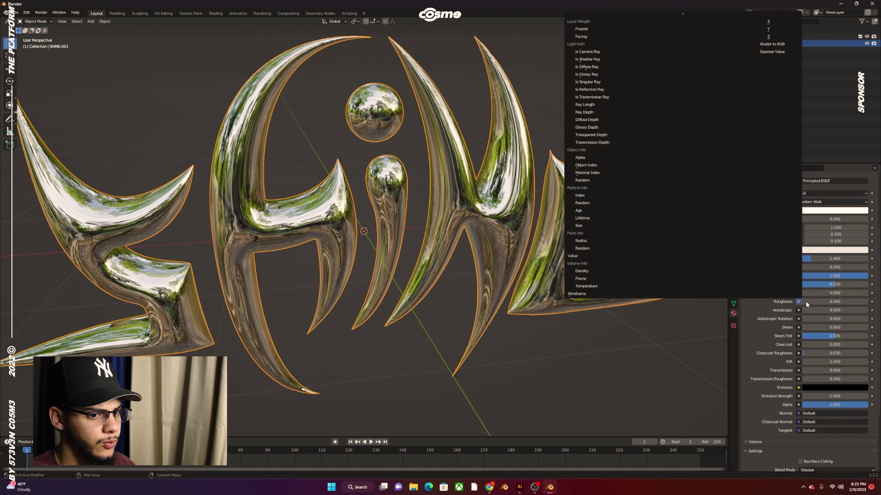
left_click(805, 302)
left_click(805, 301)
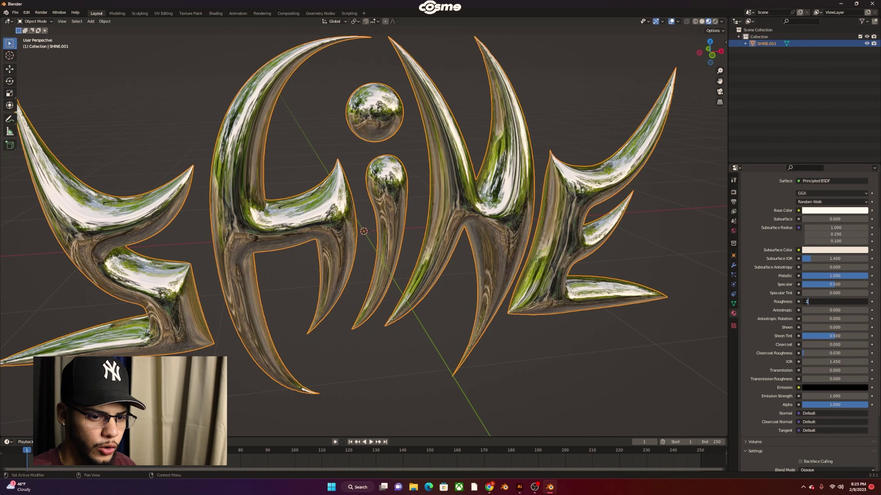
type(".1")
key("Return")
mouse_move(808, 302)
left_mouse_down()
mouse_move(839, 301)
mouse_move(801, 301)
left_mouse_up()
middle_click_drag(688, 323, 625, 310)
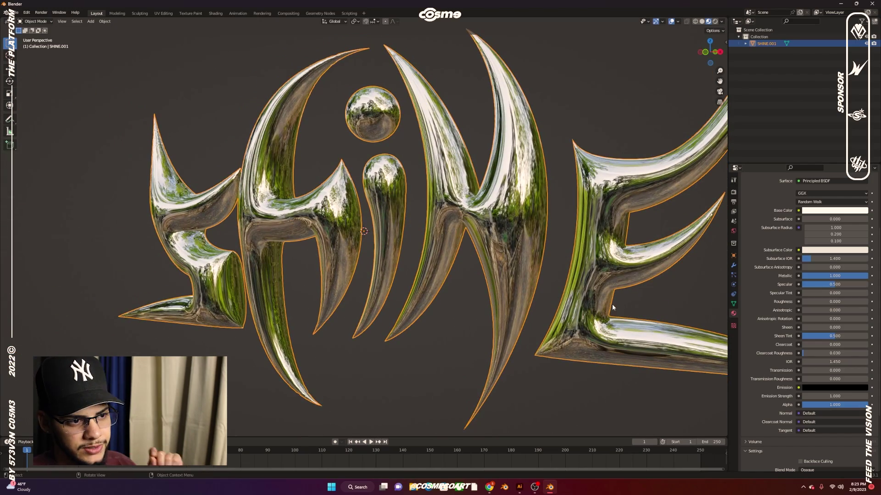
scroll(605, 303, "down", 5)
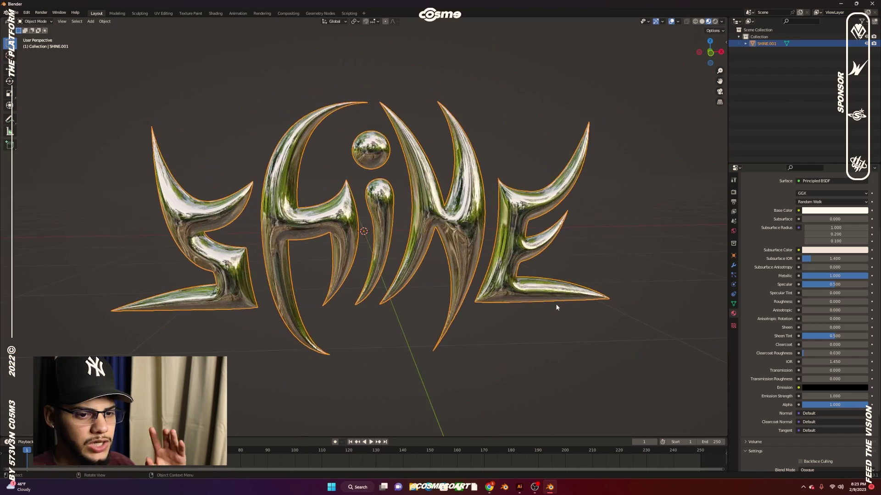
middle_click_drag(621, 289, 476, 295)
Set the chrome material's roughness to 0.1.
left_click(840, 215)
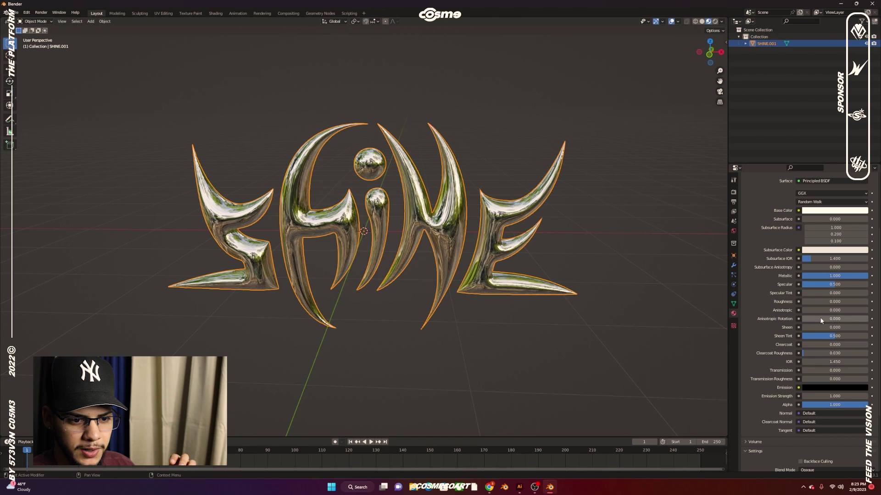
type(".1")
key("Return")
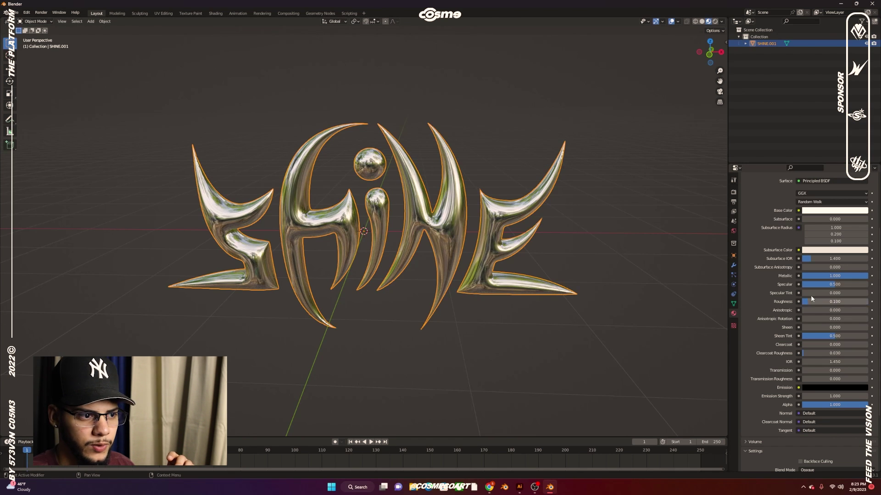
Try a gold base color with hue 0.100 and full saturation on the lettering, and view it from an angle.
left_click(819, 210)
mouse_move(828, 142)
left_mouse_down()
mouse_move(835, 163)
mouse_move(811, 124)
mouse_move(832, 112)
mouse_move(855, 137)
mouse_move(850, 155)
mouse_move(813, 153)
left_mouse_up()
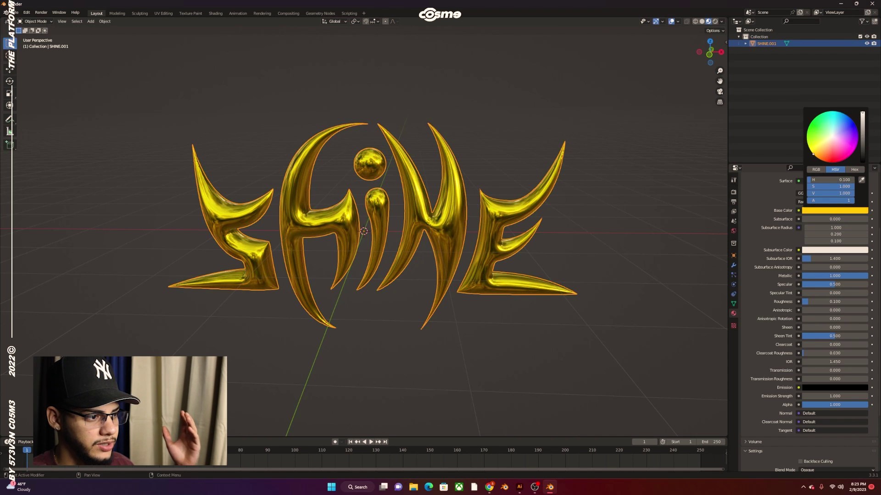
middle_click_drag(495, 189, 585, 164)
left_click(586, 164)
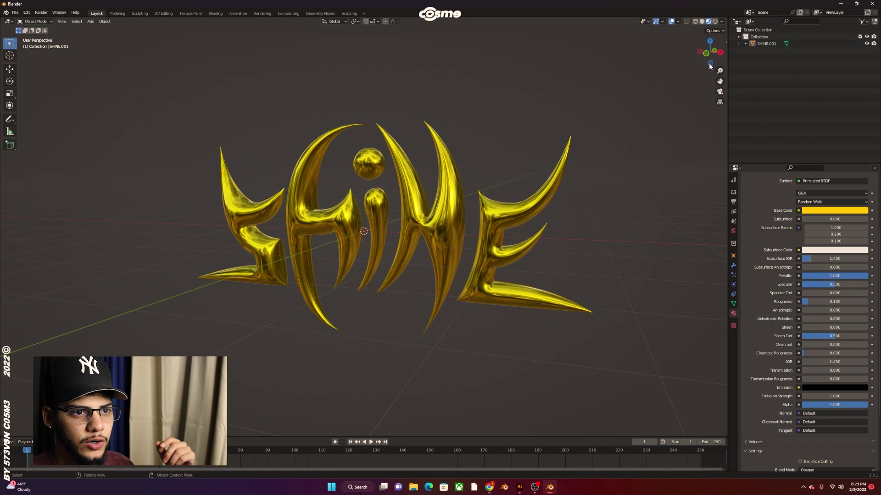
Switch the viewport to Rendered shading and assign an Environment Texture to the world background color.
key("z")
key("z")
left_click(734, 259)
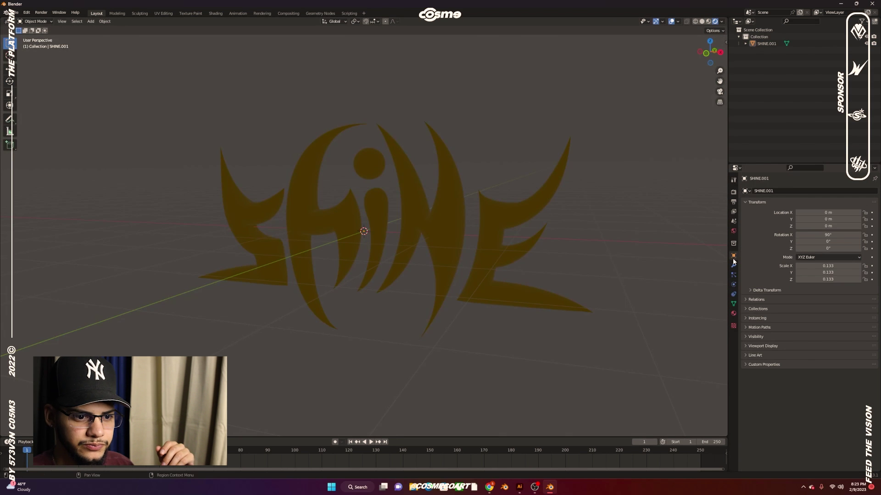
left_click(734, 232)
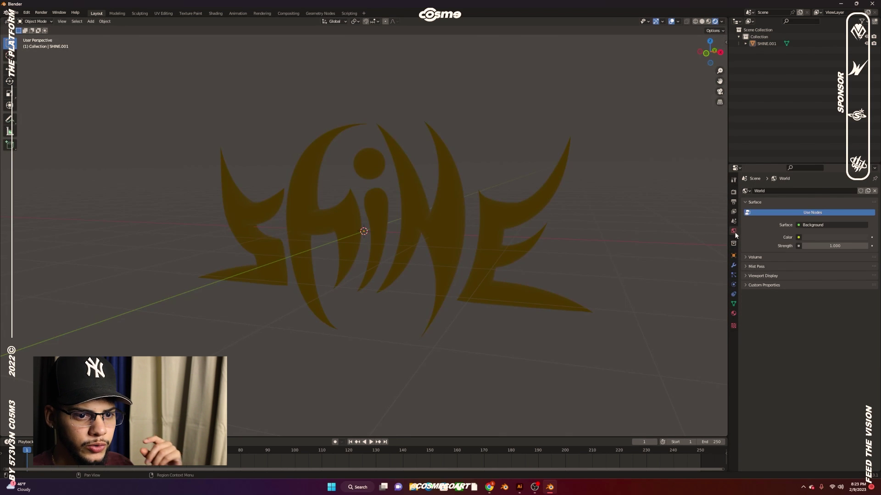
left_click(798, 238)
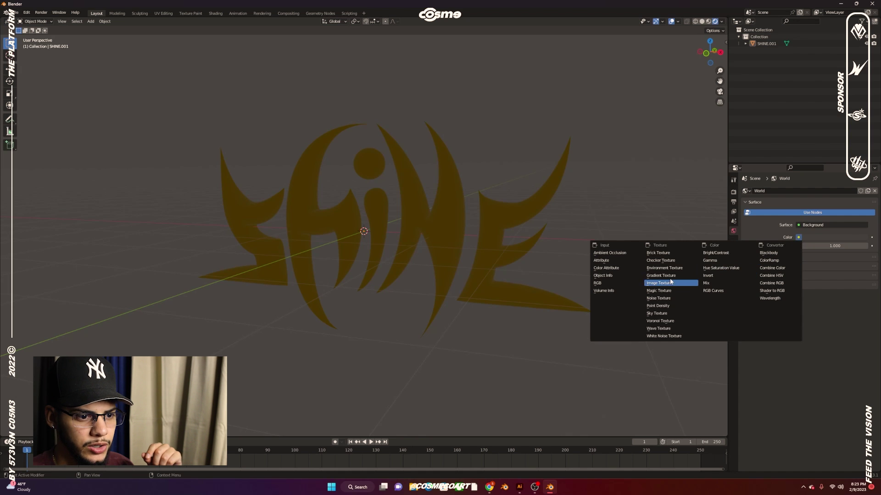
left_click(665, 268)
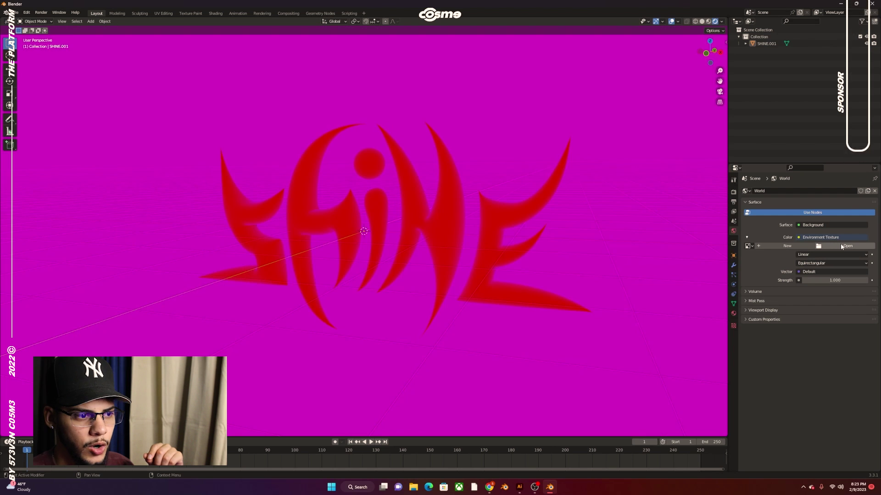
Load iridescent 3.jpg from the Downloads folder as the world's environment image.
left_click(842, 246)
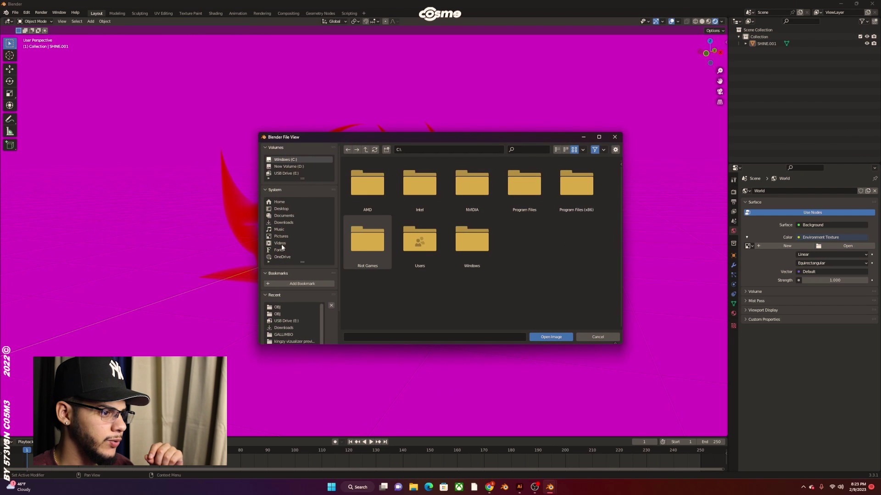
left_click(287, 223)
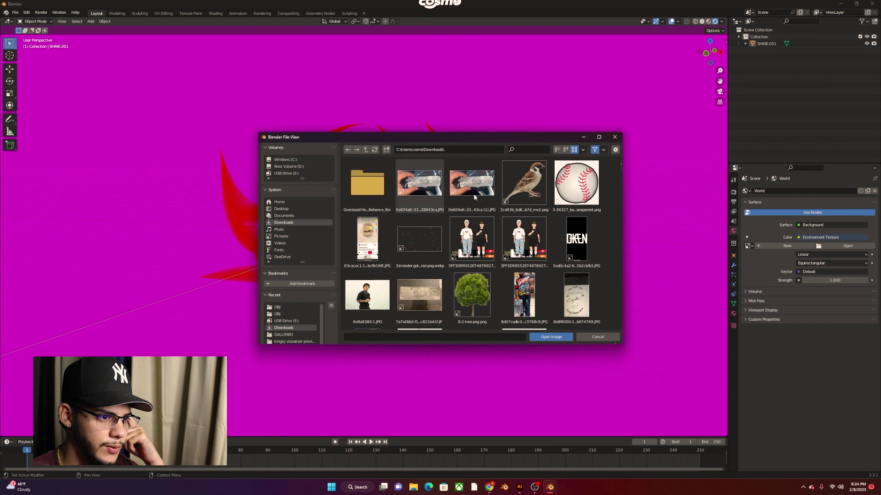
type("ir")
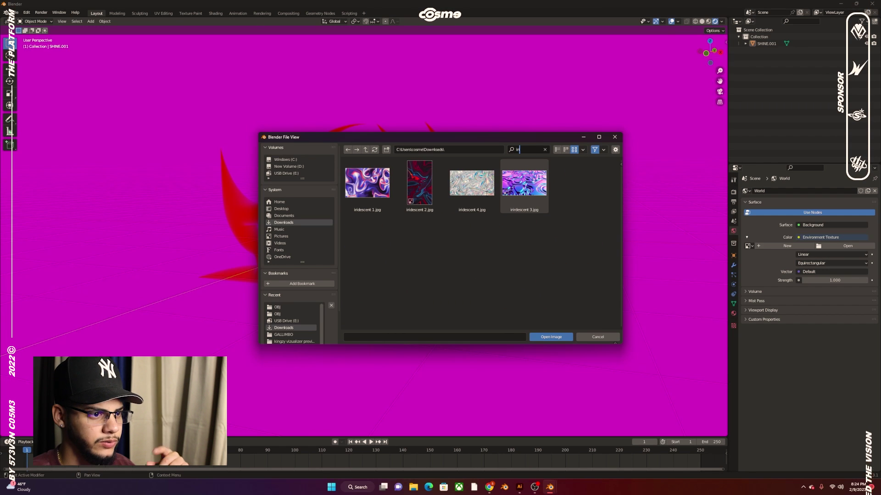
double_click(508, 182)
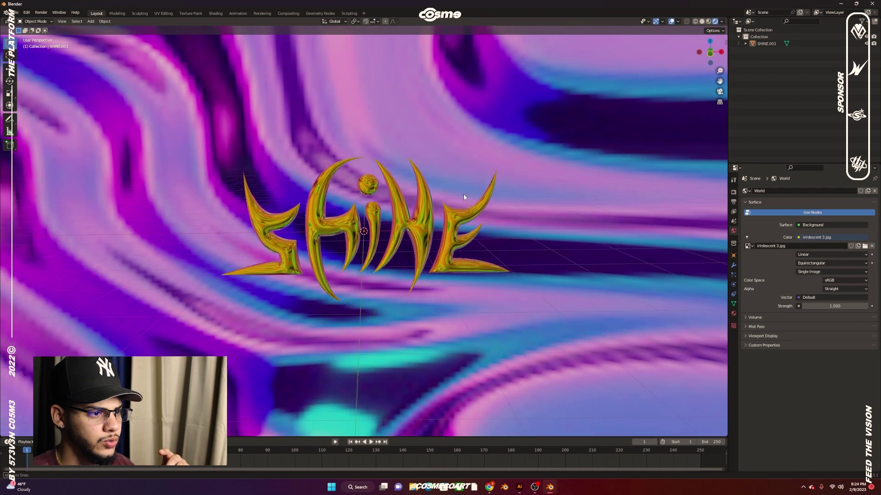
Set the lettering material's base color to white by reducing its saturation to 0, and view the iridescent reflections.
middle_click_drag(463, 194, 458, 213)
left_click(458, 228)
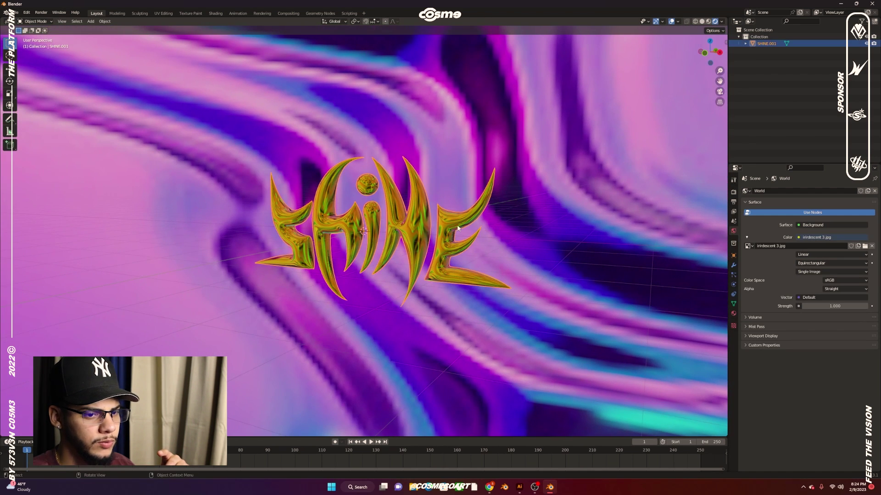
left_click(733, 314)
left_click(813, 293)
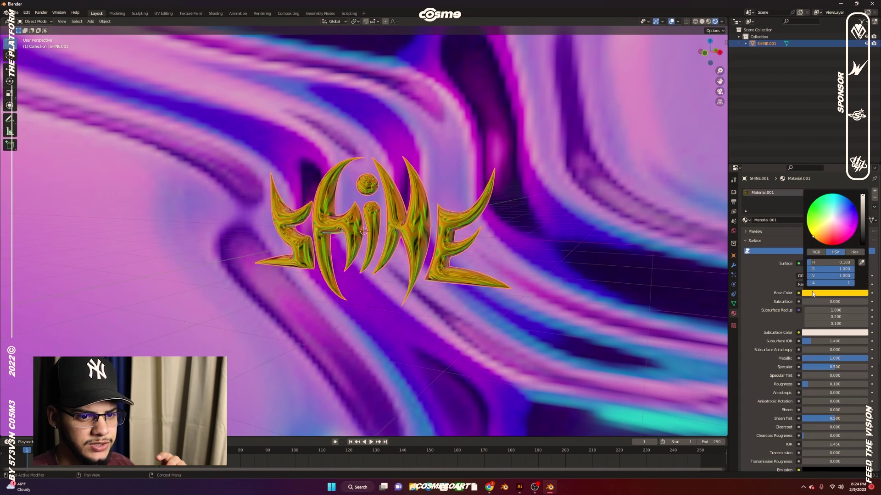
left_click_drag(821, 270, 776, 271)
left_click(589, 253)
scroll(510, 256, "up", 3)
middle_click_drag(510, 258, 450, 241)
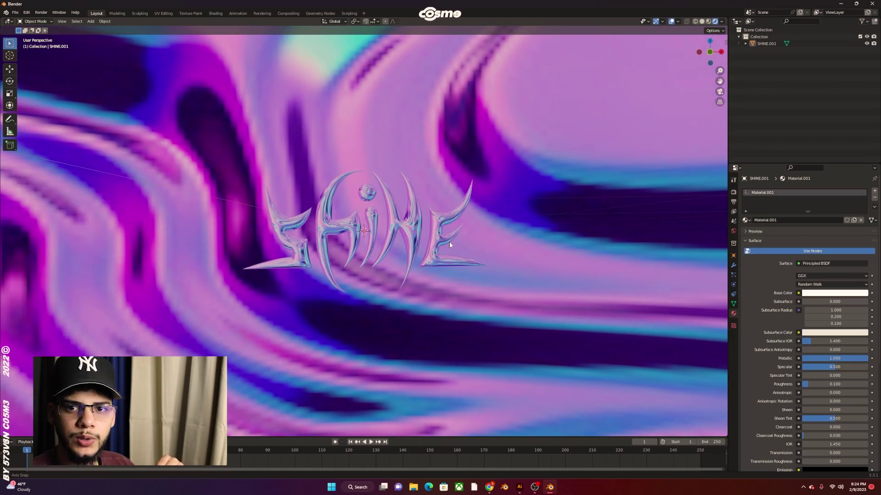